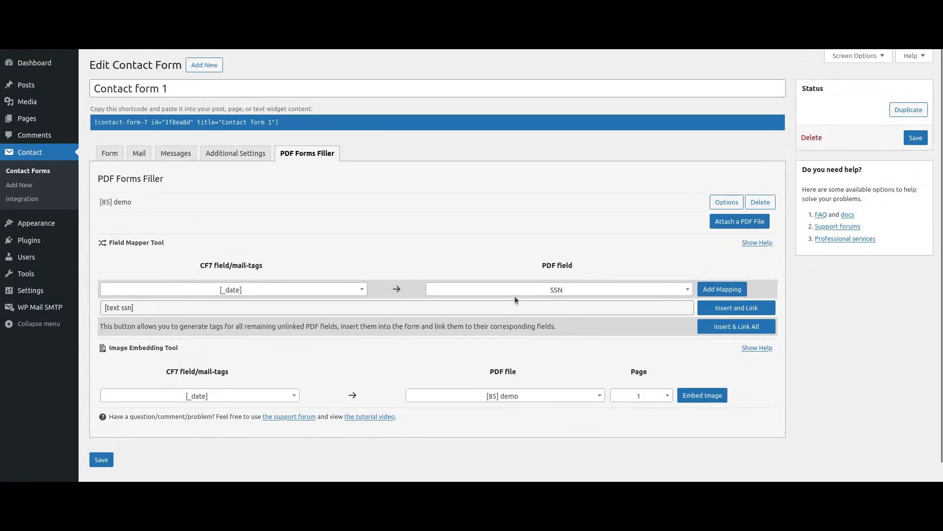
- Generate a checkbox tag for the Cashier PDF field, insert it into the form and link it
click(524, 290)
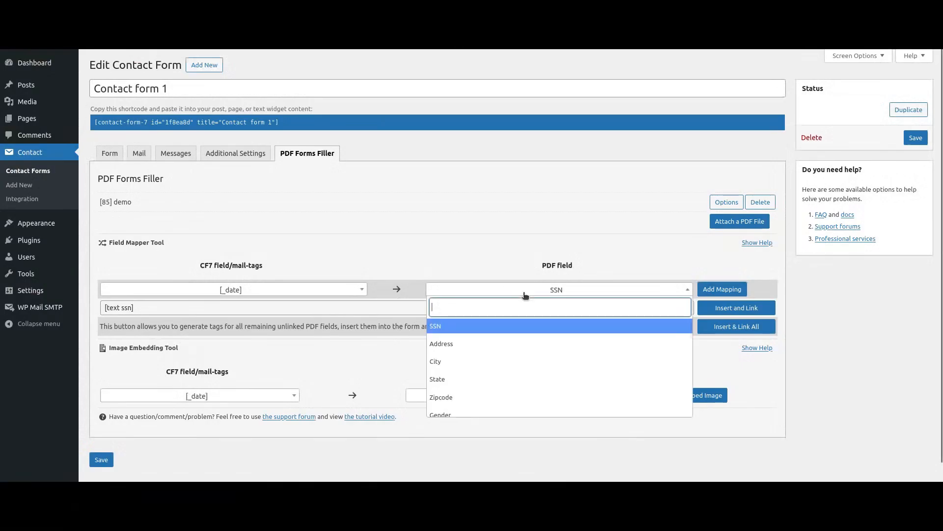
text(cash)
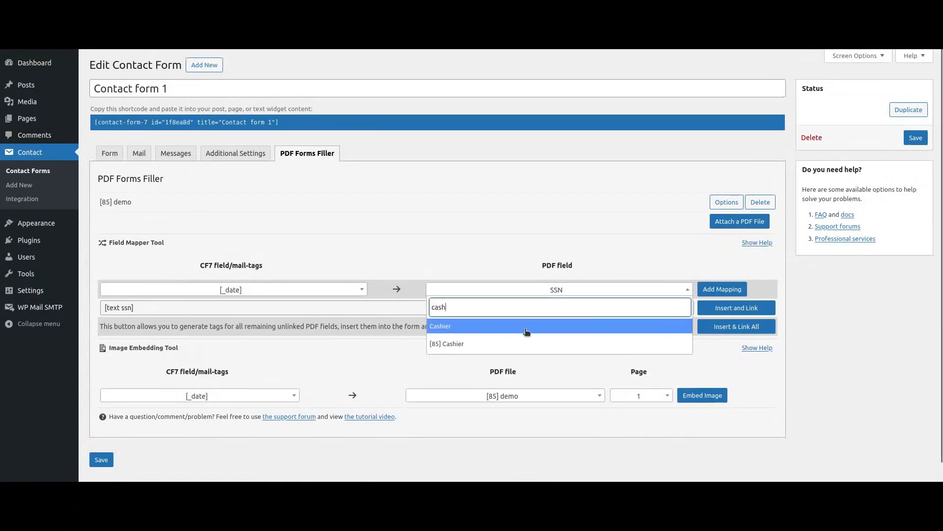
click(526, 327)
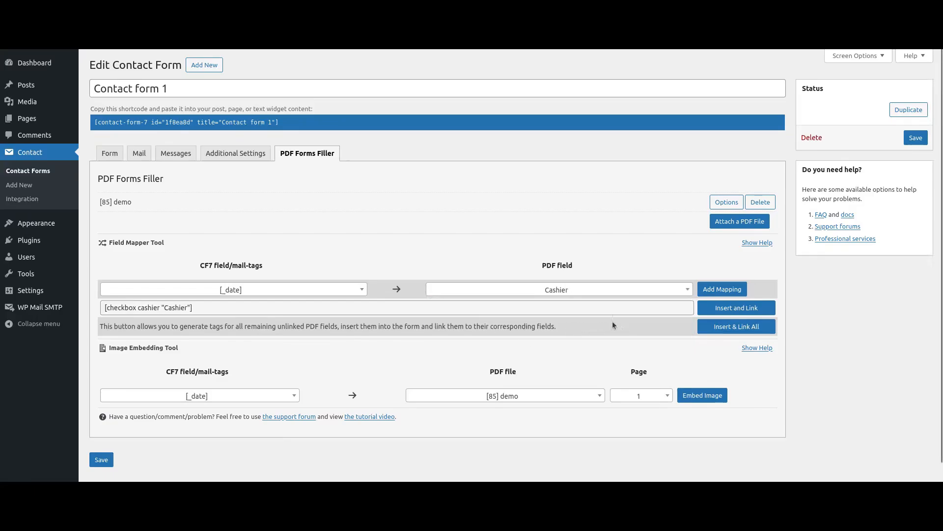
click(717, 308)
- Inspect the form-side and PDF-side value choices in the cashier field's value mapping
click(306, 156)
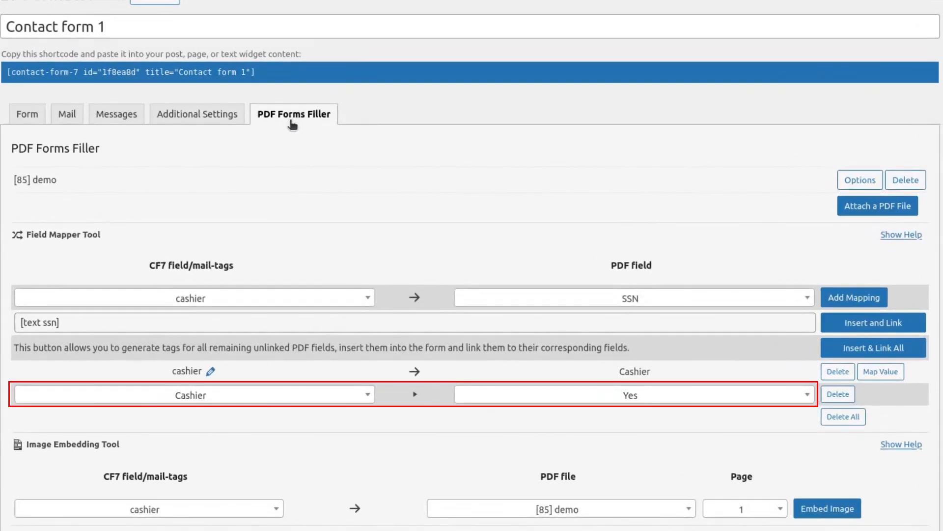
click(282, 396)
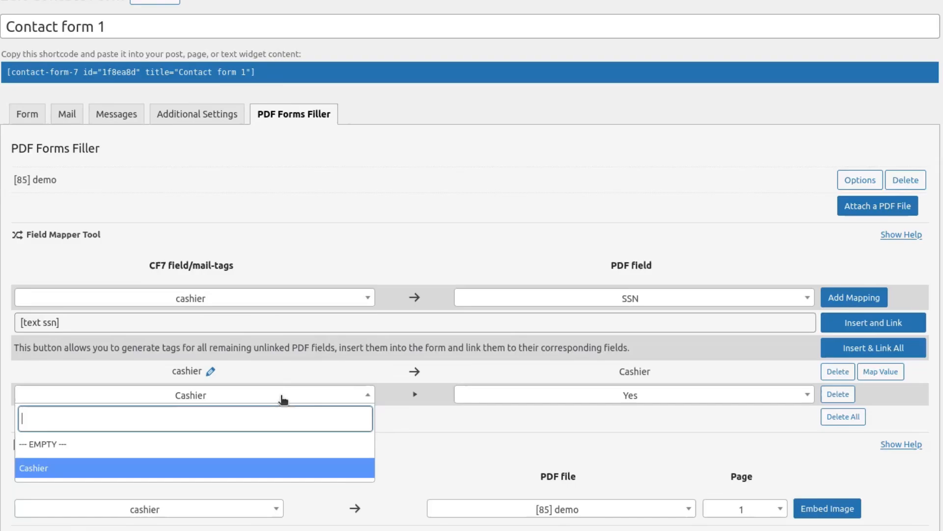
click(283, 398)
click(479, 394)
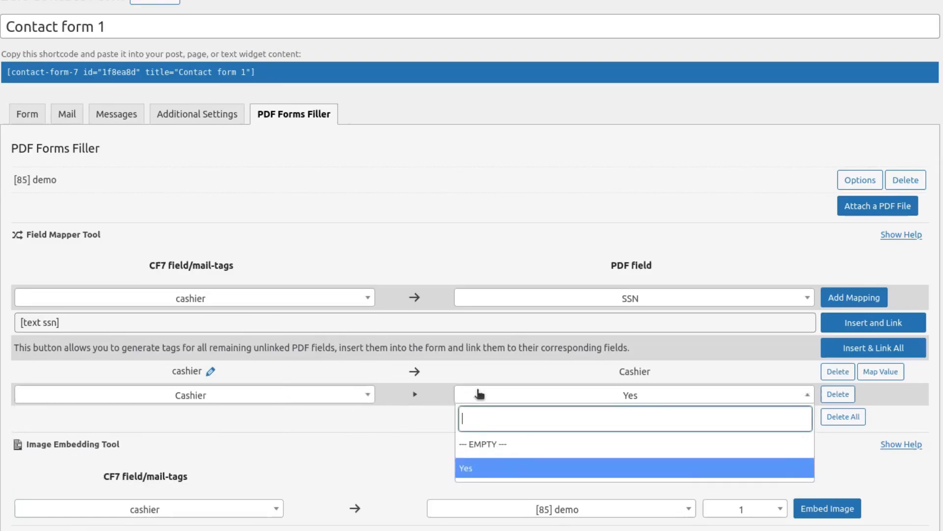
click(480, 394)
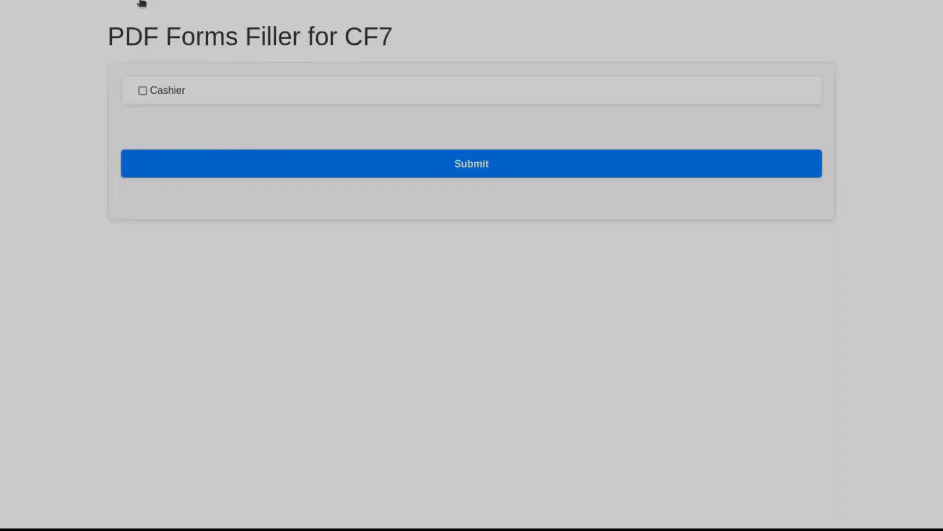
- Tick the Cashier checkbox on the published form and submit it
click(143, 91)
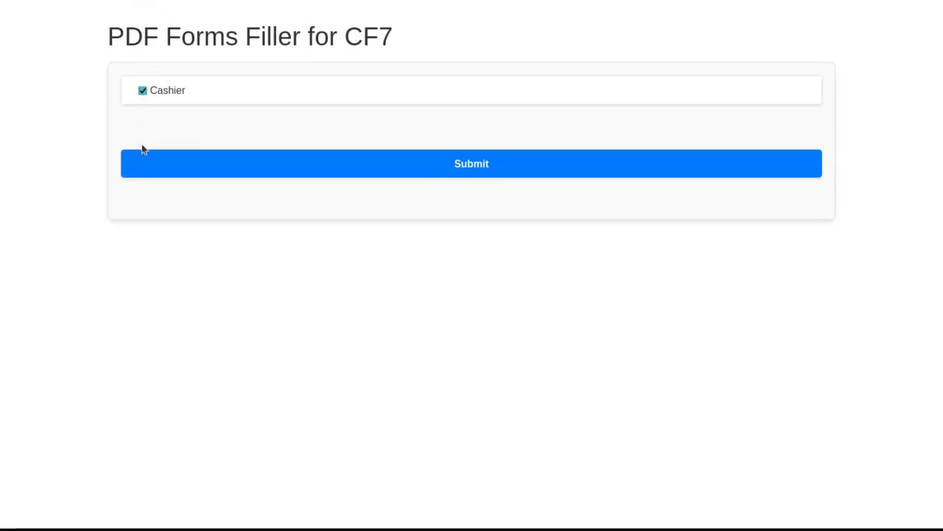
click(143, 167)
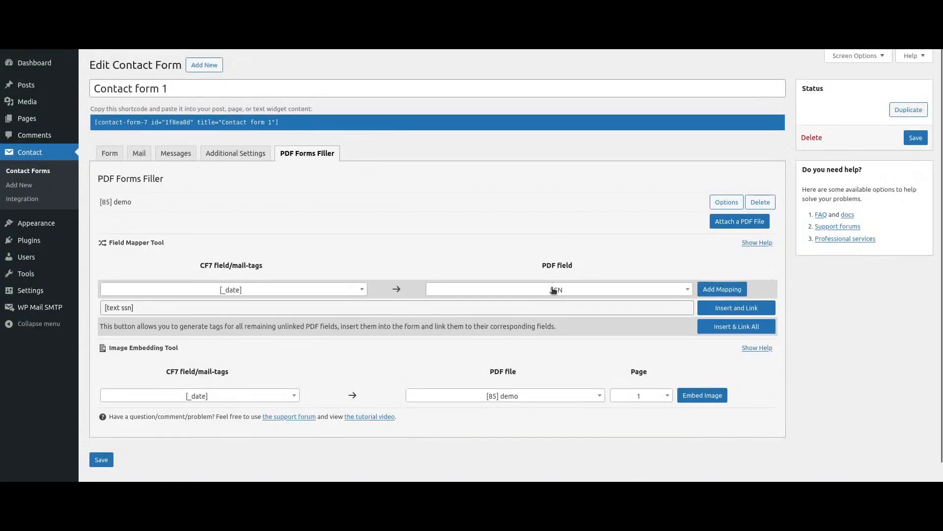
- Insert a checkbox tag linked to the english PDF field and view its mapping
click(555, 291)
text(engli)
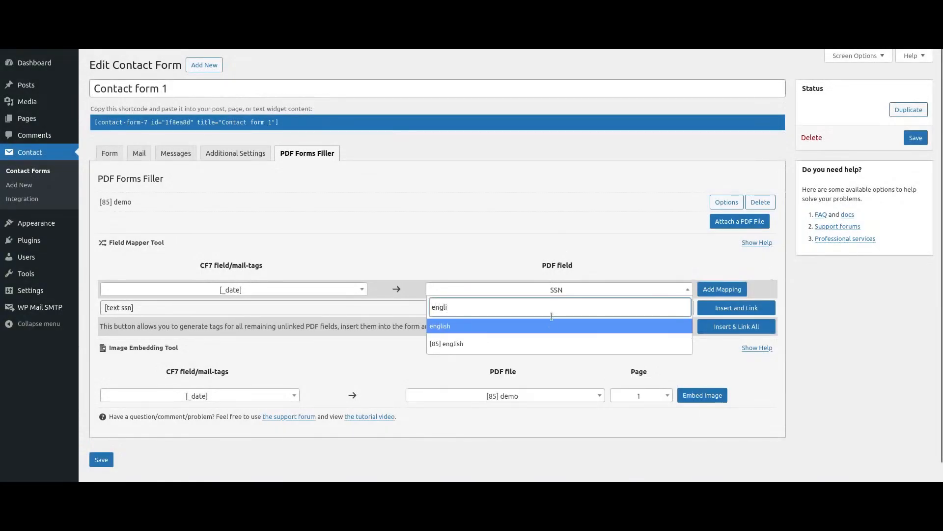
click(550, 326)
click(737, 307)
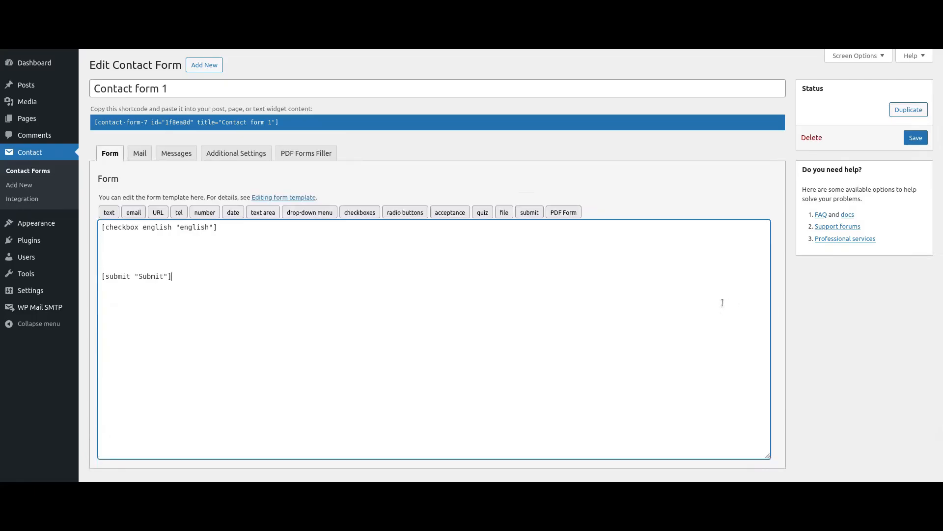
click(315, 157)
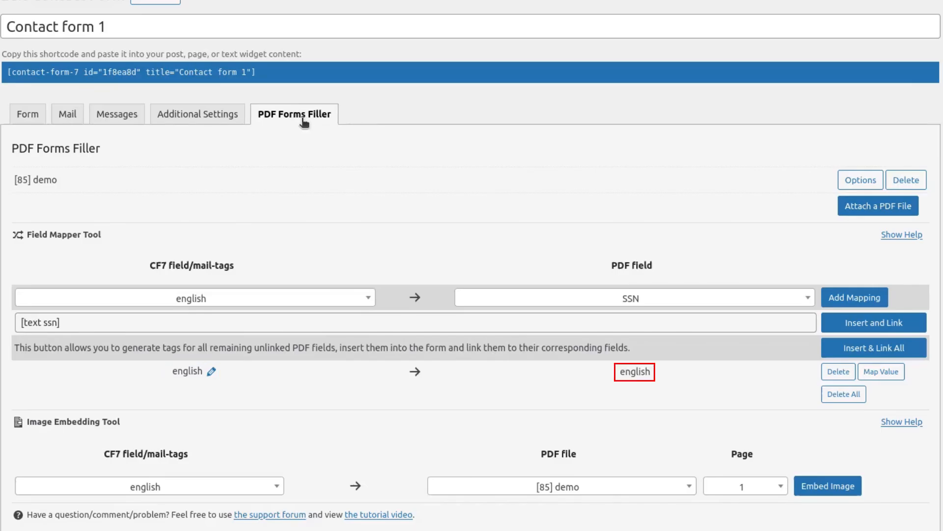
- Change the english checkbox tag's value in the form template to "English Language"
click(33, 117)
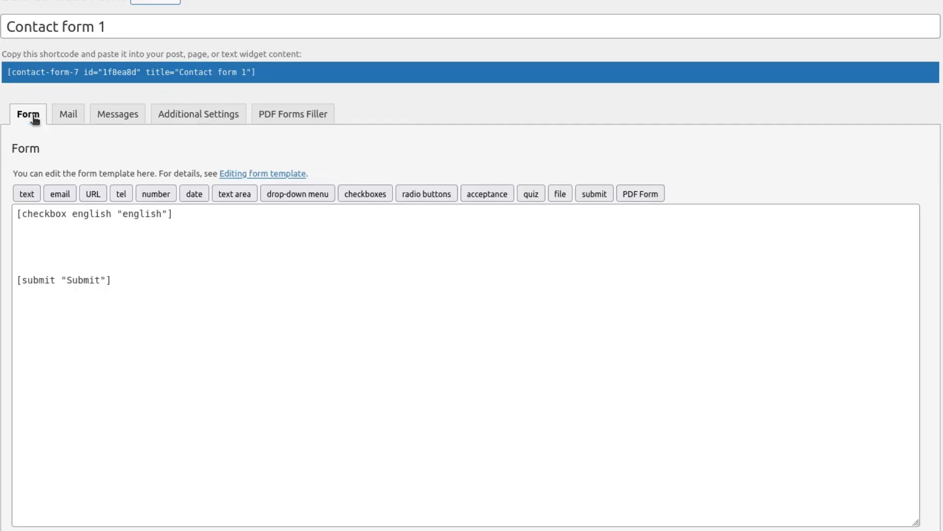
click(128, 216)
key(BackSpace)
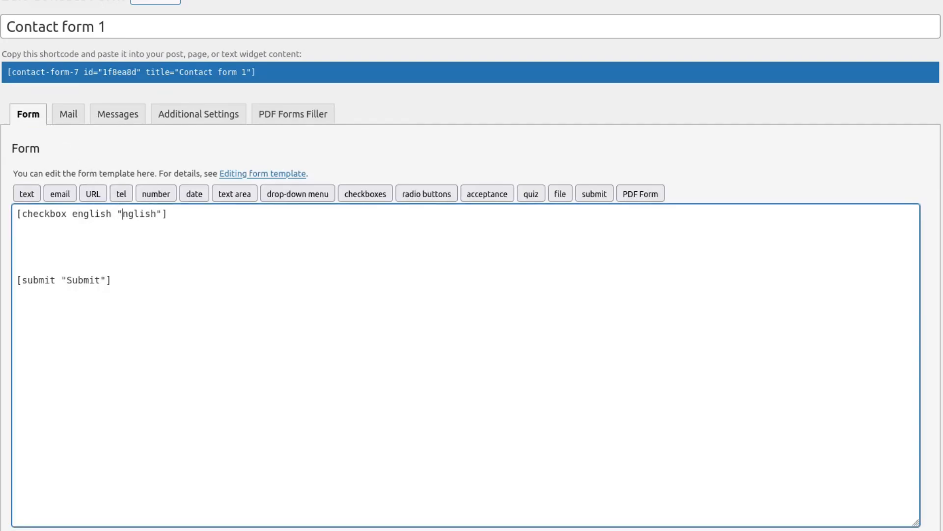
text(E)
key(Right)
key(Right)
key(Right)
key(Right)
key(Right)
key(Right)
text(Language)
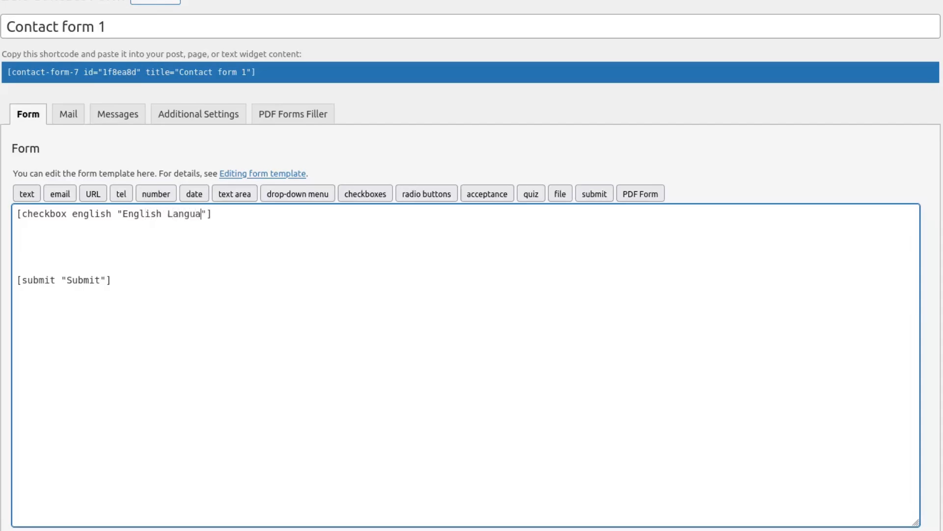
- Add a value mapping to the english field that links "English Language" to the PDF value "english"
click(297, 122)
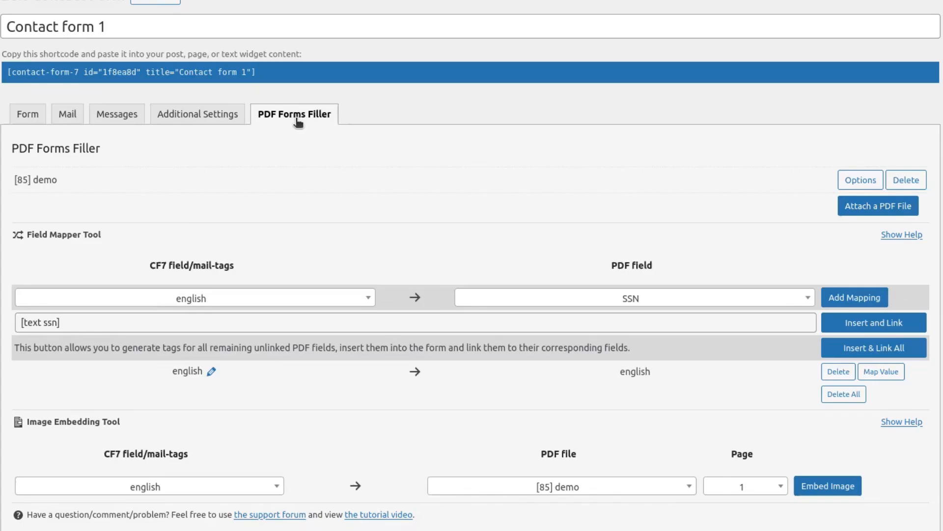
click(881, 372)
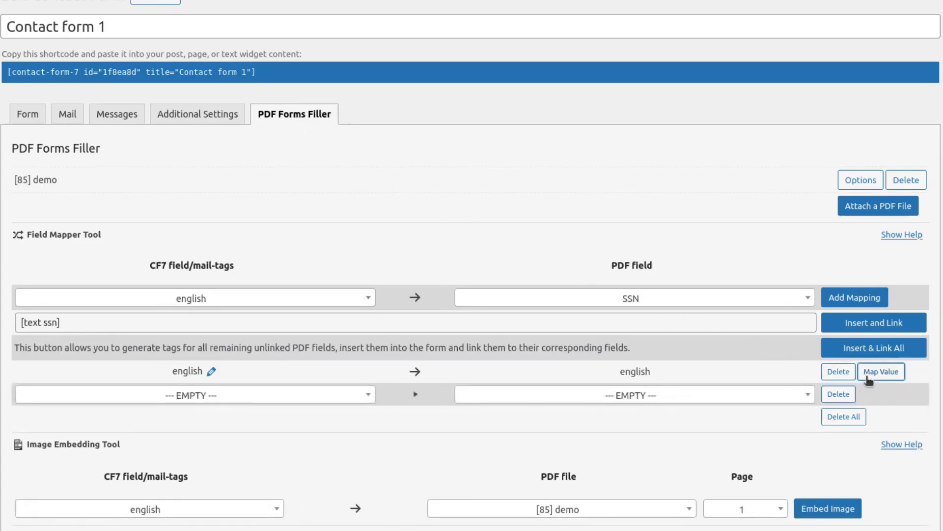
click(333, 395)
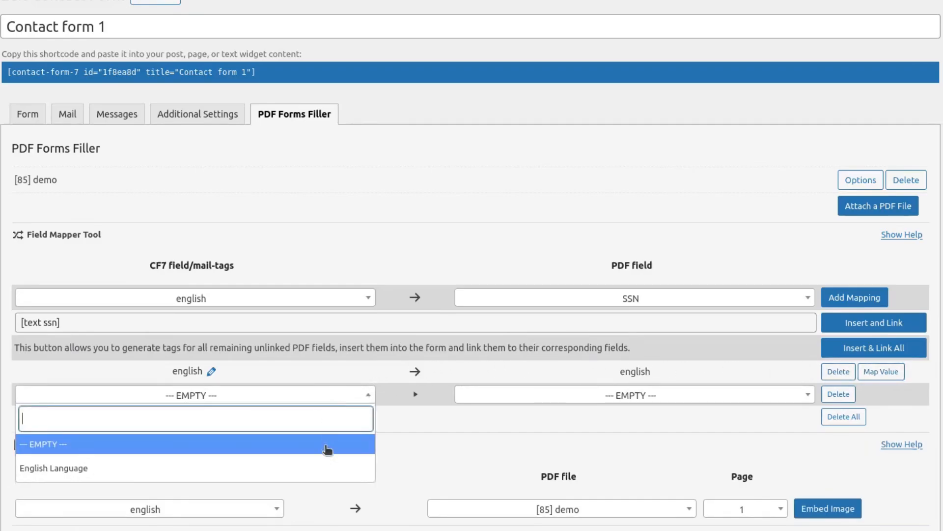
click(325, 471)
click(572, 401)
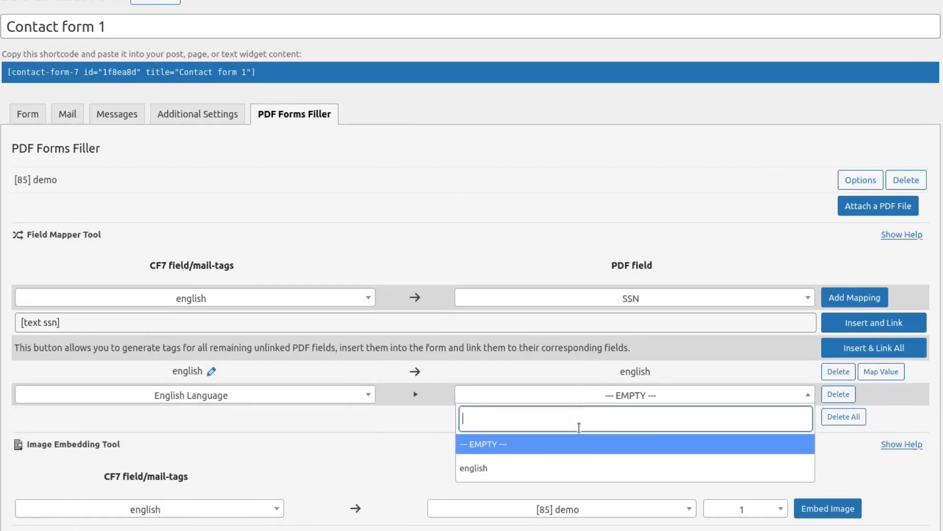
click(580, 470)
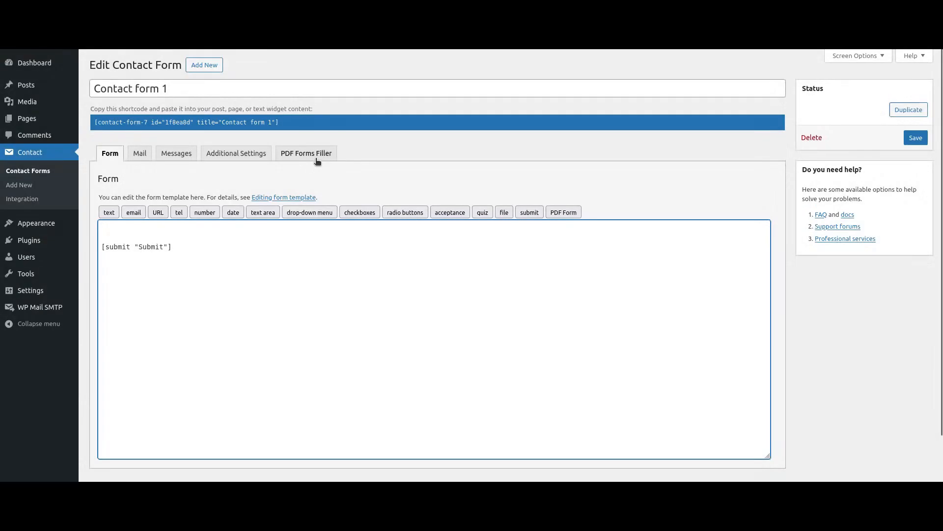
- Insert a multiple-choice select tag linked to the AvailabilityDays PDF field and view its mapping
click(315, 153)
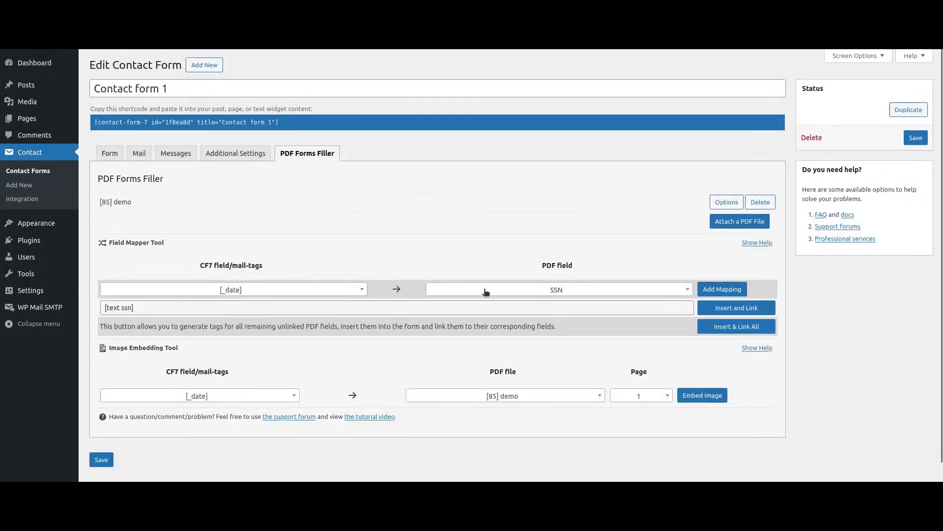
click(555, 290)
text(ava)
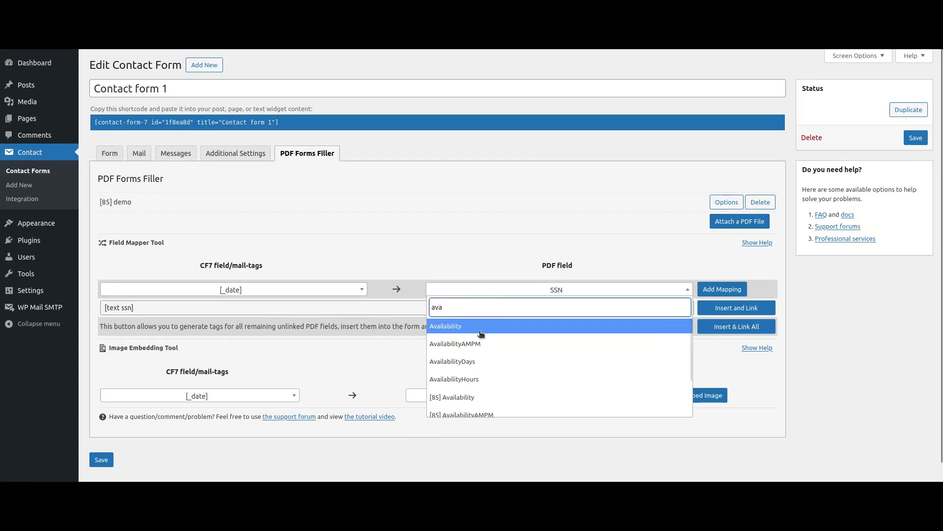
click(484, 361)
click(730, 308)
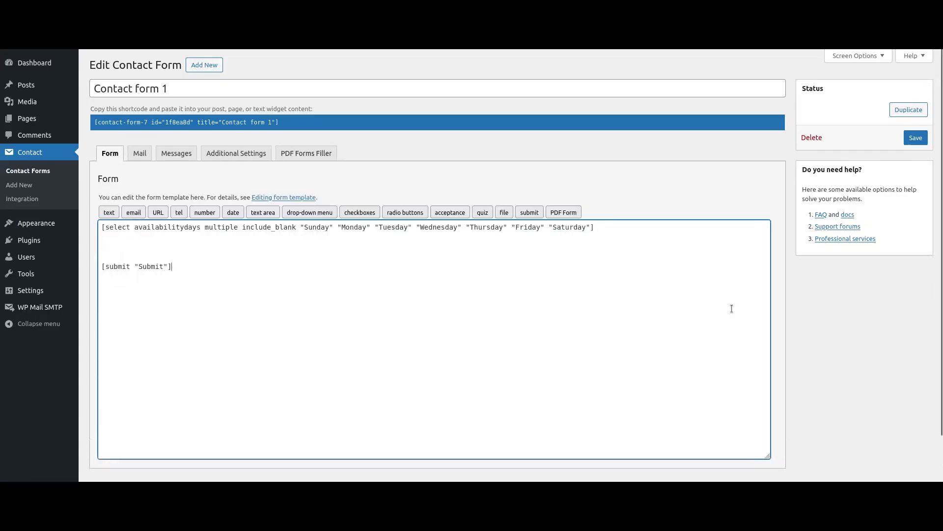
click(295, 159)
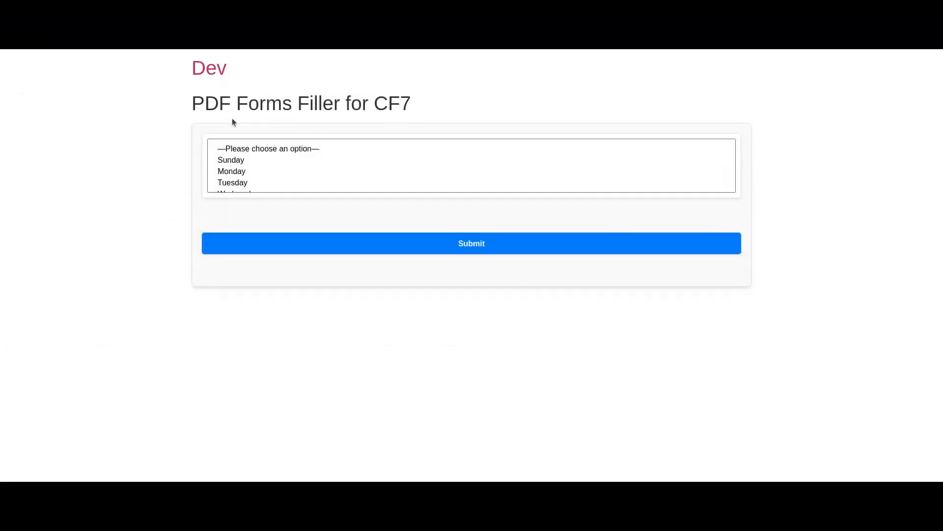
- Select Monday, Wednesday and Friday in the published form's day list and submit the form
click(233, 170)
scroll(233, 167, down, 2)
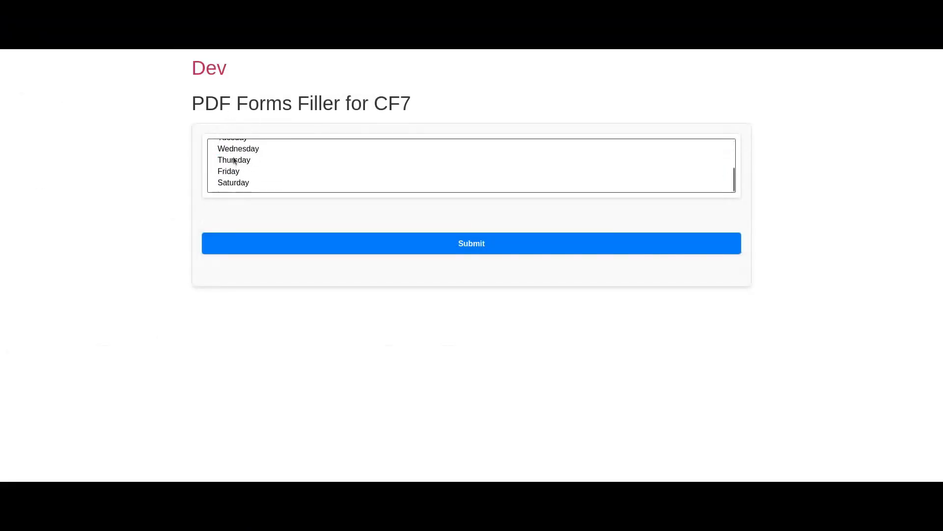
click(232, 152)
ctrl+click(231, 170)
click(229, 242)
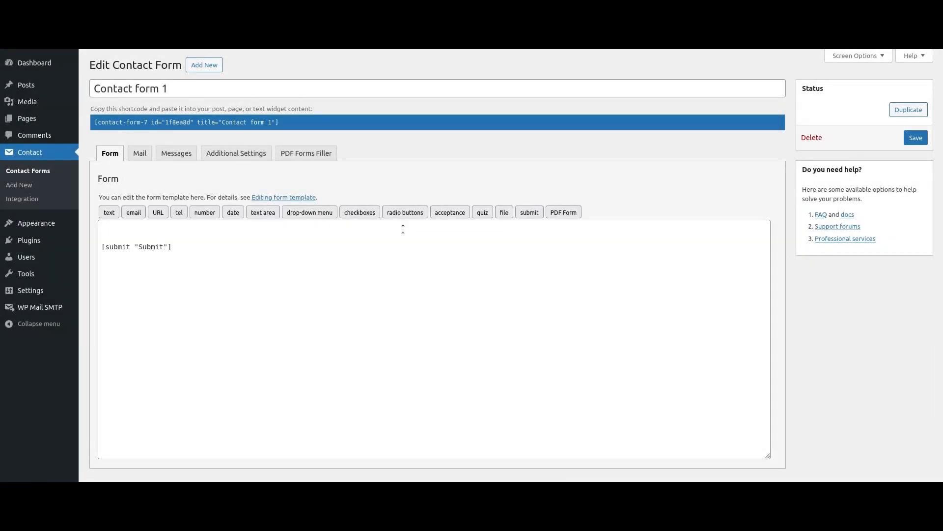
- Insert a radio buttons tag named "stars" with values Star 1, Star 2, Star 3, Star 4 and Star 5, and save the form
click(404, 212)
triple_click(404, 202)
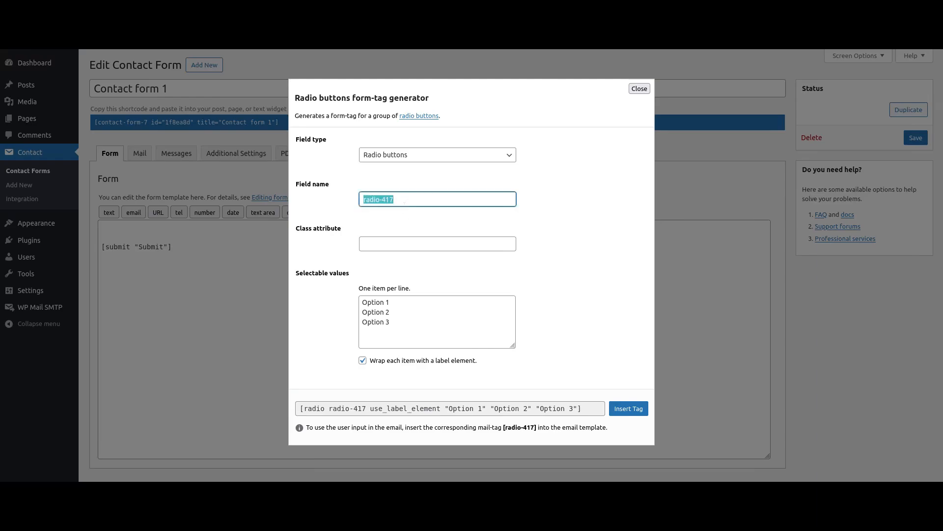
text(stars)
click(398, 297)
key(ctrl+a)
text(Star 1 Star 2 Star 3 Star 4 Star 5)
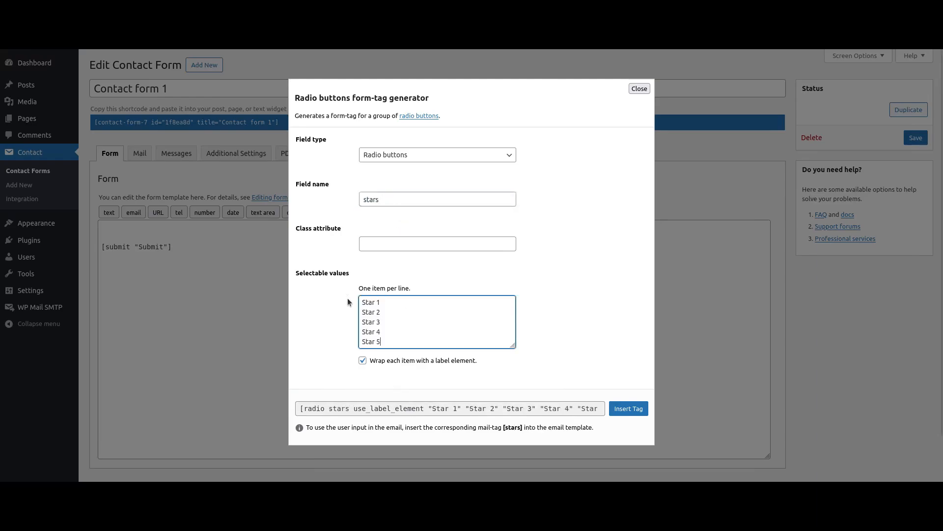
click(628, 408)
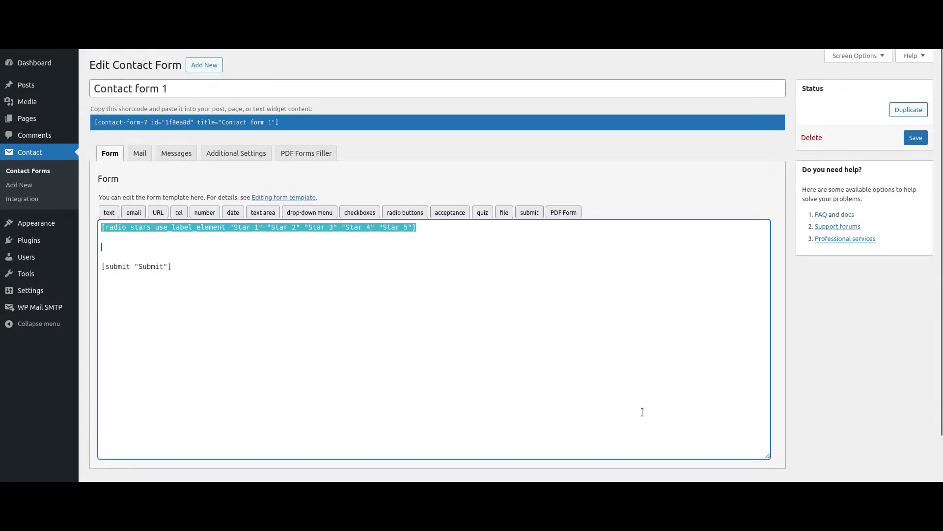
click(915, 138)
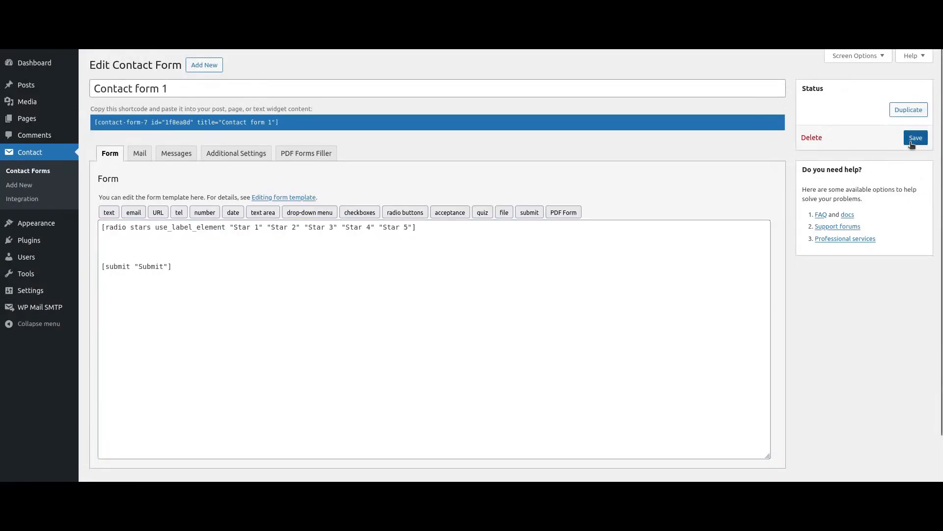
- Map the stars form field to the Star1 PDF field
click(320, 157)
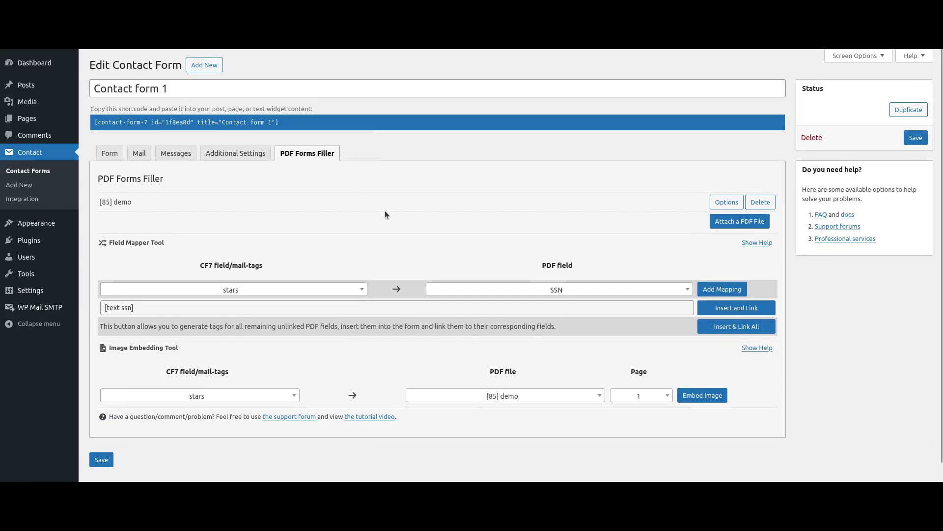
click(467, 289)
text(star)
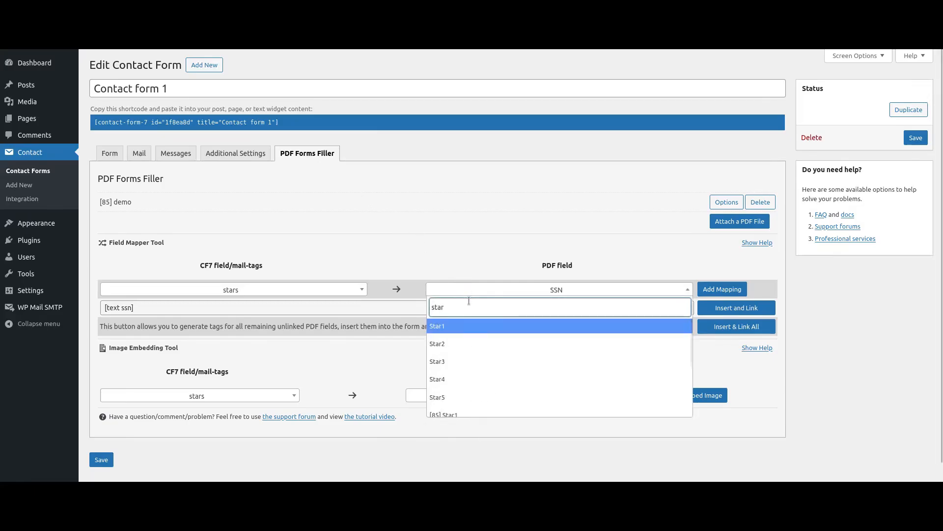
click(471, 326)
click(713, 291)
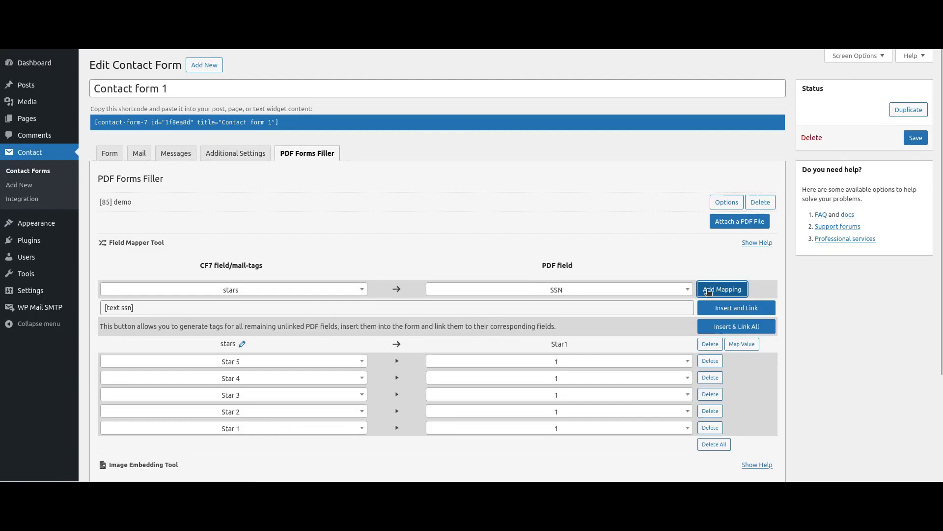
- Add another mapping from the stars form field to the Star2 PDF field
click(674, 294)
text(star)
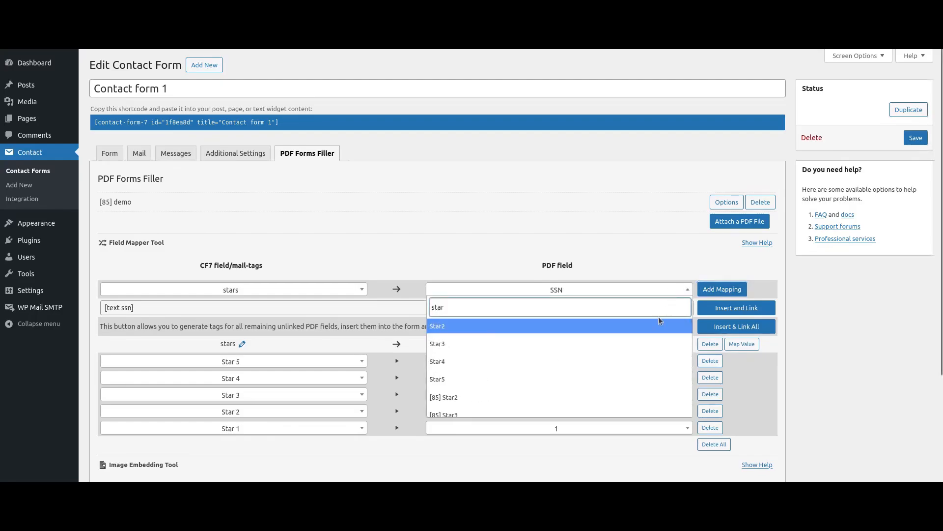
click(657, 325)
click(719, 292)
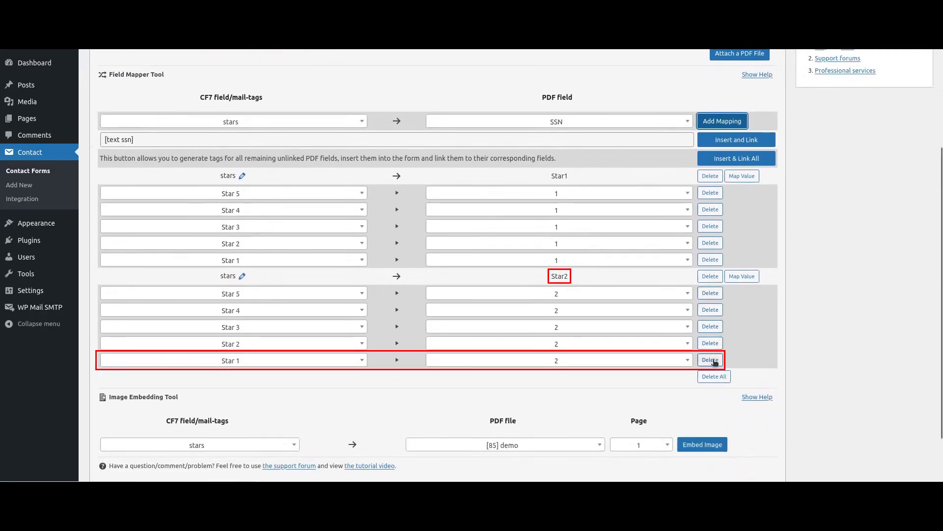
- Delete the Star 1 value mapping under the Star2 PDF field and map the stars form field to the Star3 PDF field
click(711, 360)
click(558, 284)
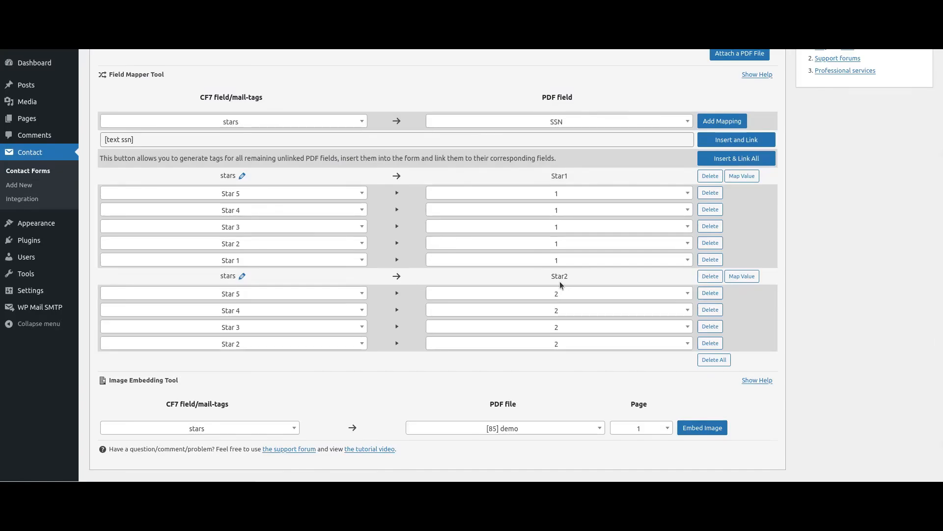
click(557, 122)
text(star)
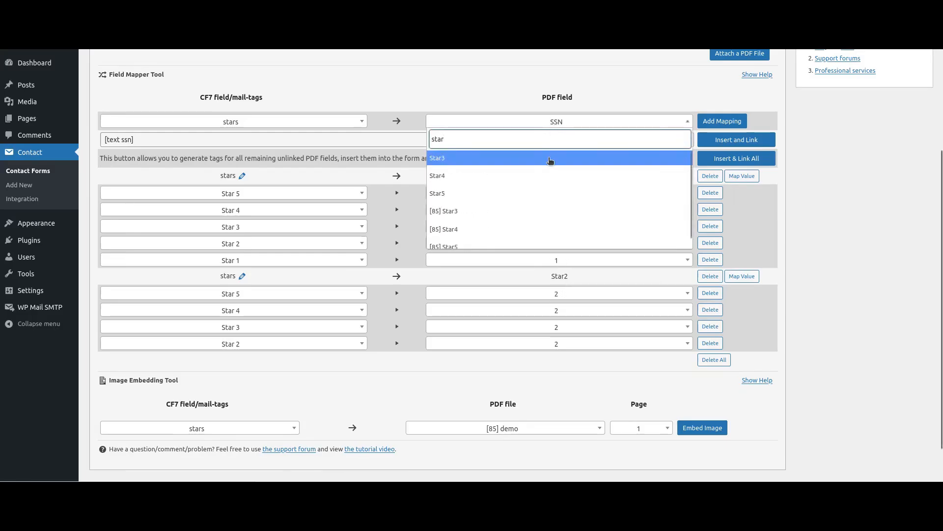
click(550, 158)
click(722, 121)
- Delete the Star 2 and Star 1 value mappings under the Star3 PDF field
scroll(712, 219, down, 1)
click(711, 219)
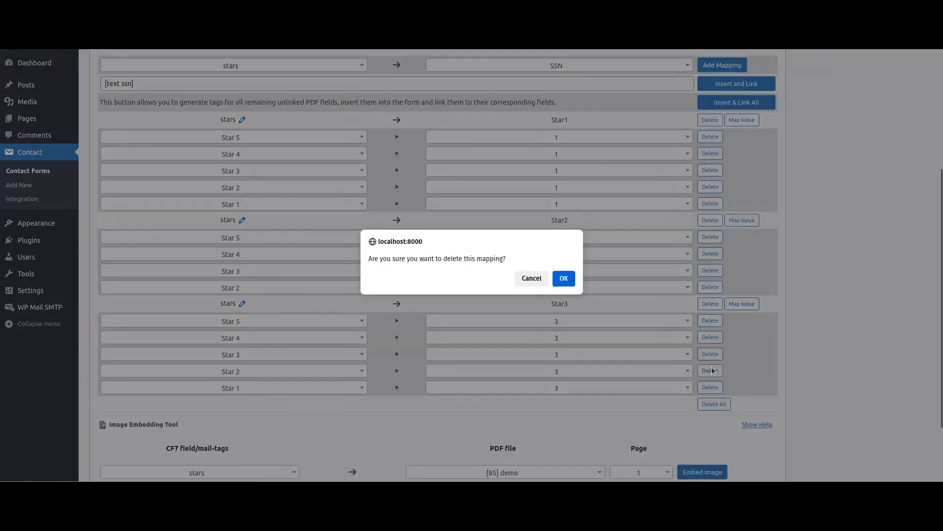
click(564, 278)
click(563, 278)
- Map the stars form field to the Star4 PDF field
click(556, 65)
text(s)
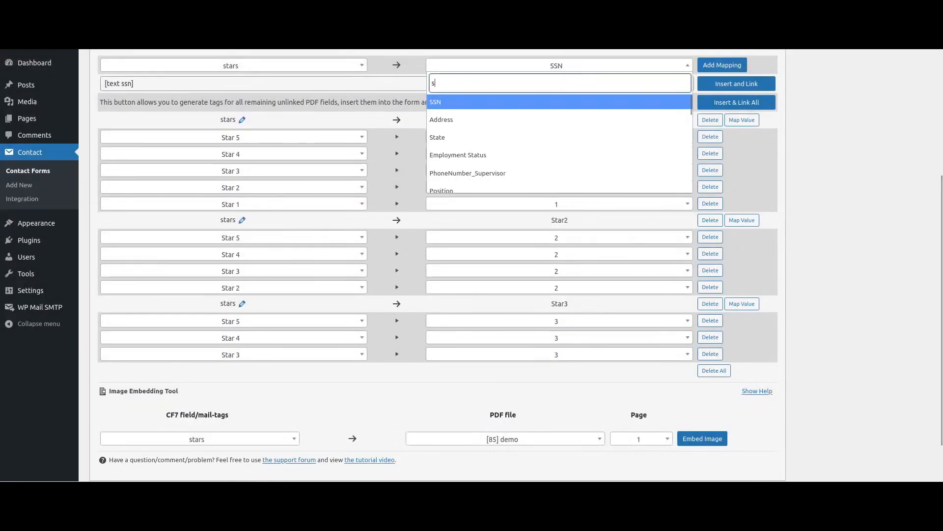
text(tar)
click(570, 100)
click(721, 66)
- Delete the Star 3, Star 2 and Star 1 value mappings under the Star4 PDF field
scroll(721, 69, down, 1)
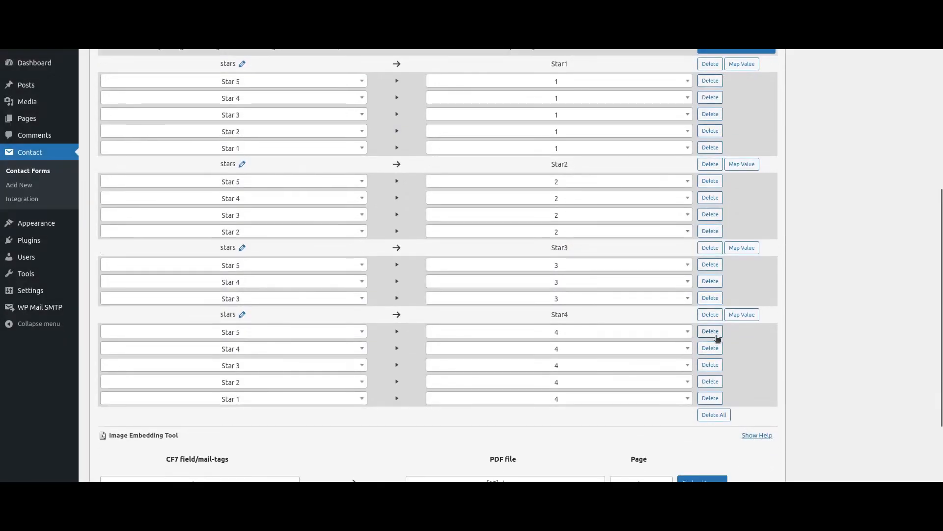
click(711, 364)
click(563, 287)
click(711, 364)
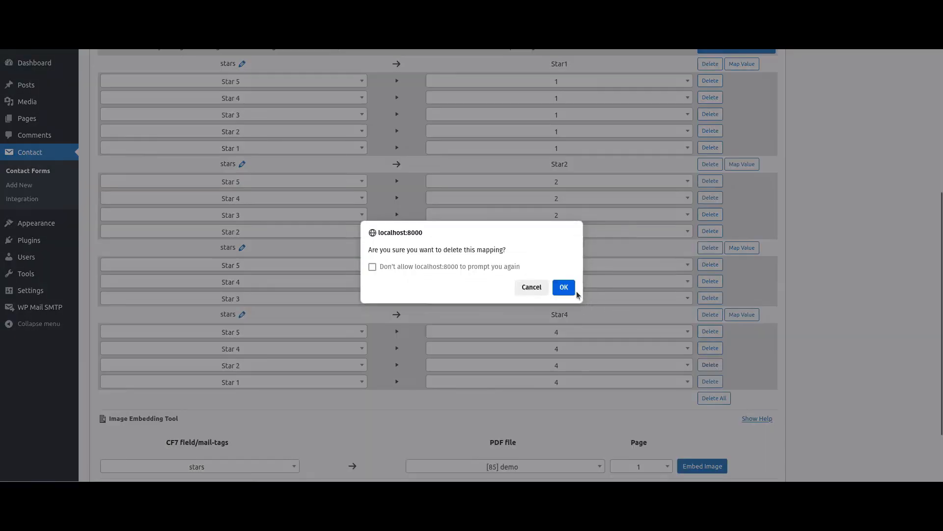
click(565, 288)
click(711, 364)
click(564, 287)
- Map the stars form field to the Star5 PDF field
scroll(569, 161, up, 2)
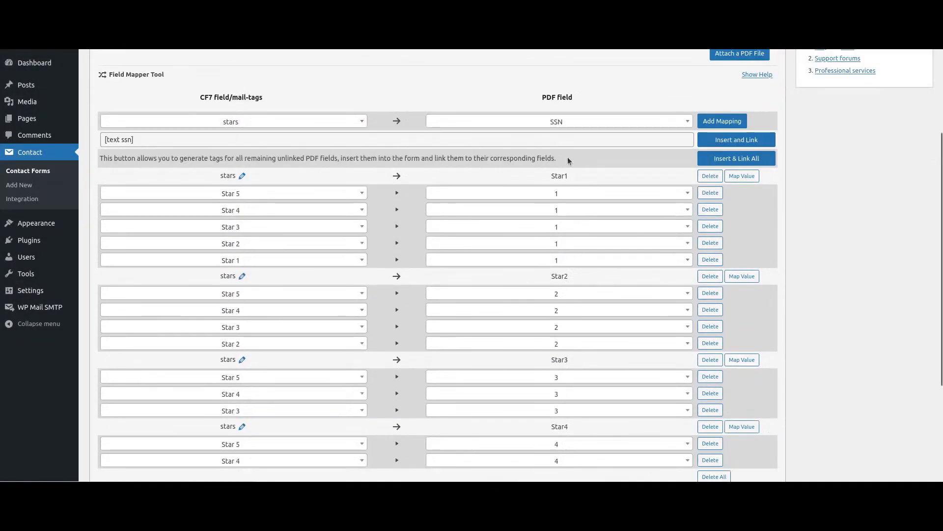
click(560, 121)
text(star5)
click(562, 155)
click(703, 121)
- Delete the Star 4, Star 3, Star 2 and Star 1 value mappings under Star5, keeping only Star 5
scroll(702, 121, down, 2)
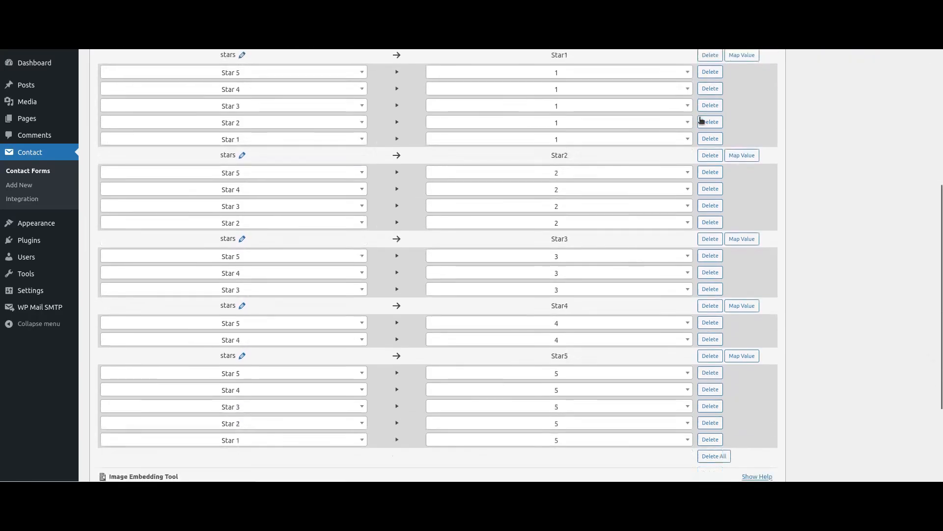
scroll(702, 120, down, 2)
click(710, 287)
click(563, 287)
click(709, 288)
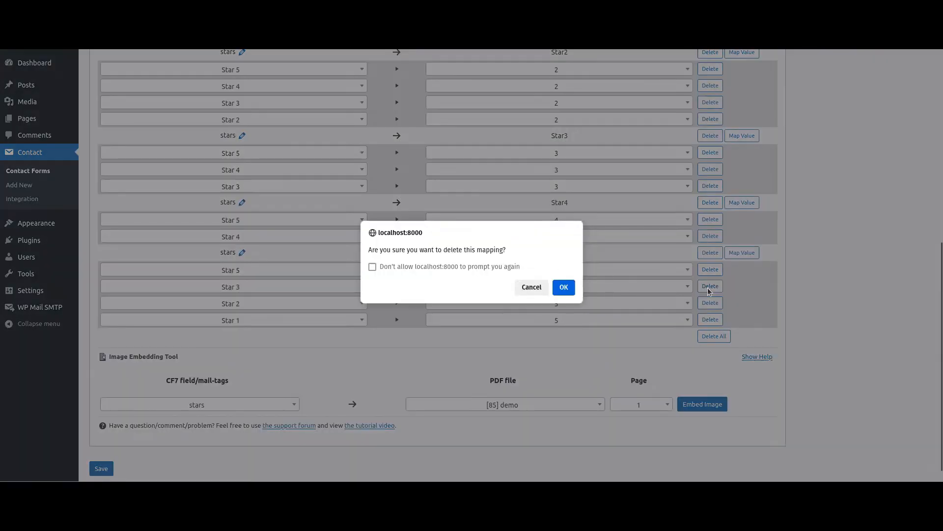
click(564, 287)
click(710, 286)
click(564, 287)
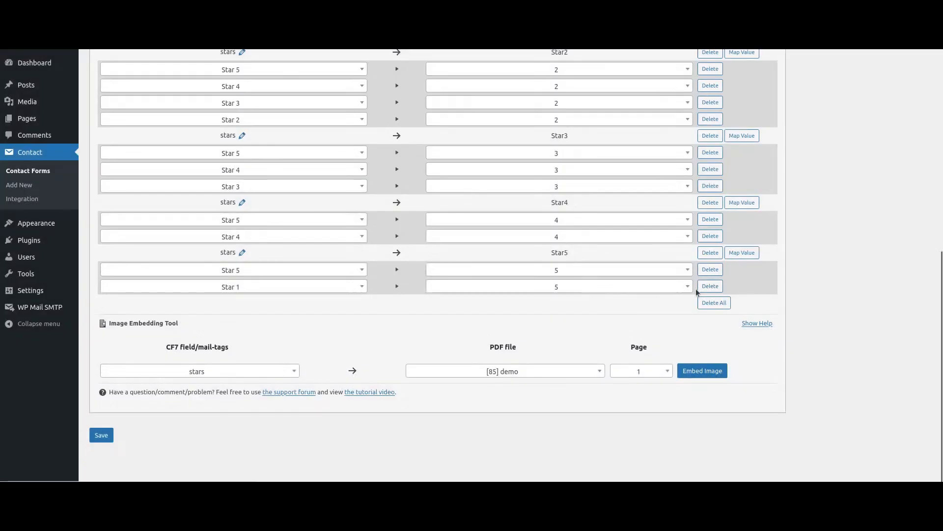
click(710, 286)
click(564, 287)
- Choose Star 4 in the published form and submit it
scroll(850, 263, up, 4)
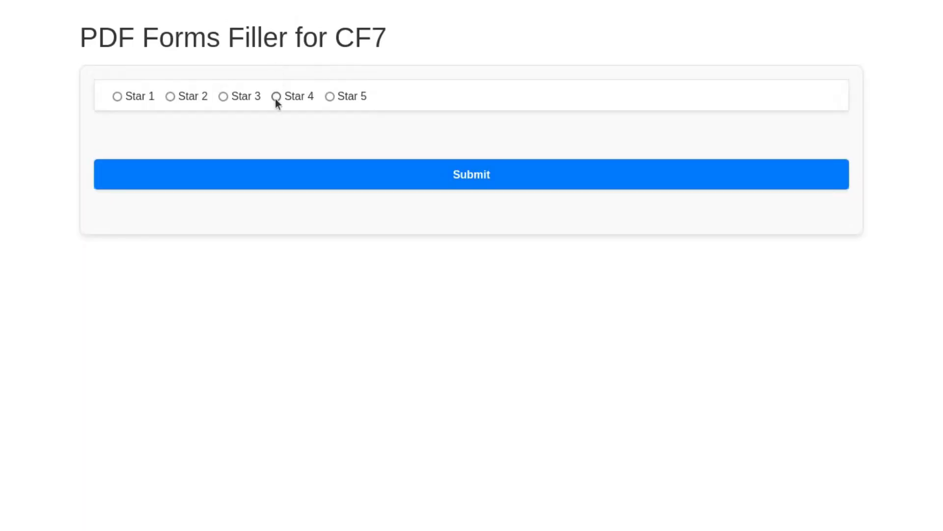
click(276, 97)
click(274, 176)
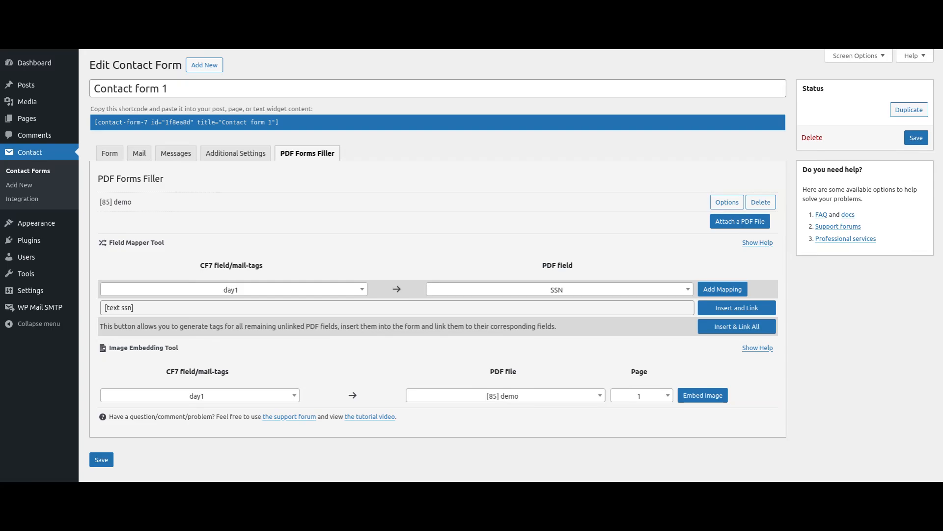
- Add a mapping from a custom text string to the AvailabilityDays PDF field
click(227, 289)
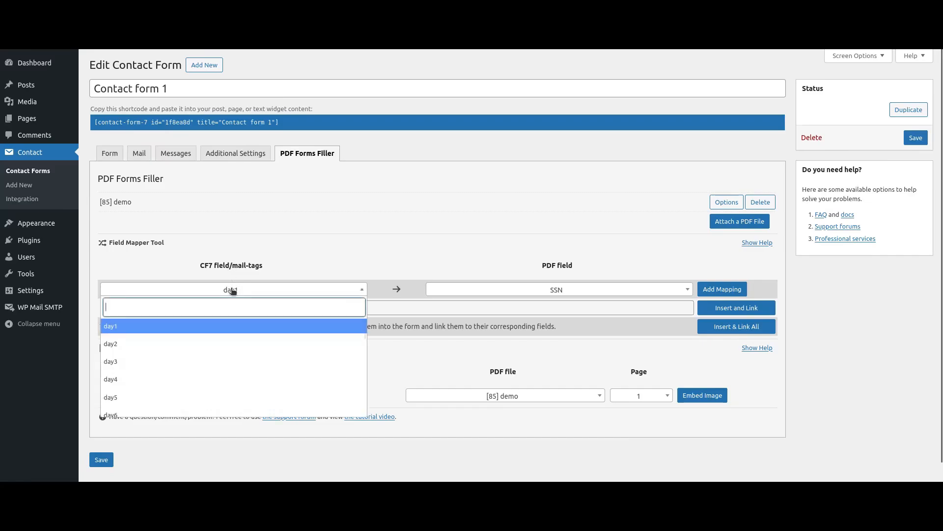
scroll(226, 326, down, 3)
scroll(226, 326, down, 2)
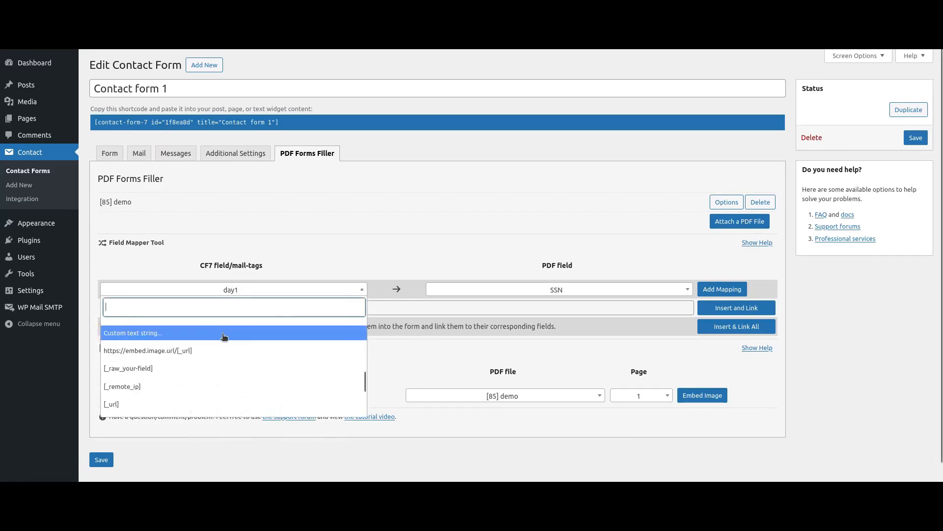
click(224, 334)
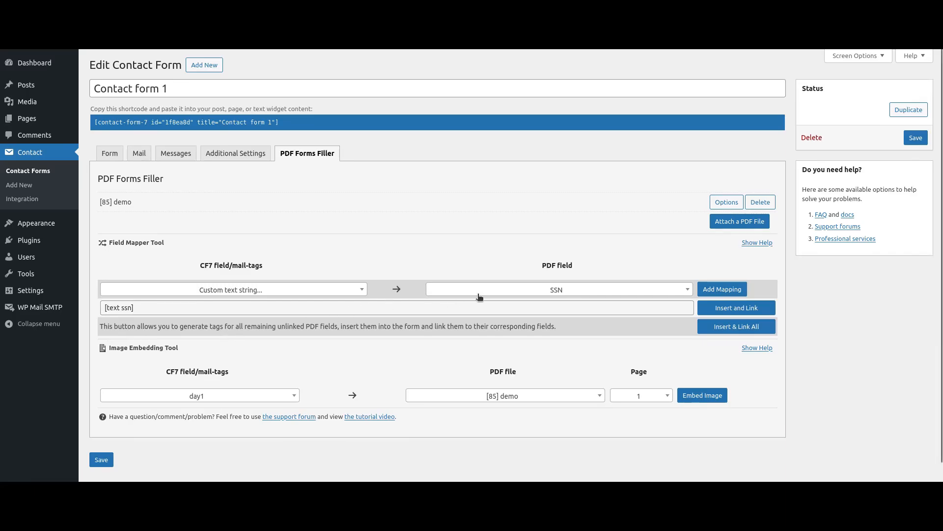
click(508, 292)
text(ava)
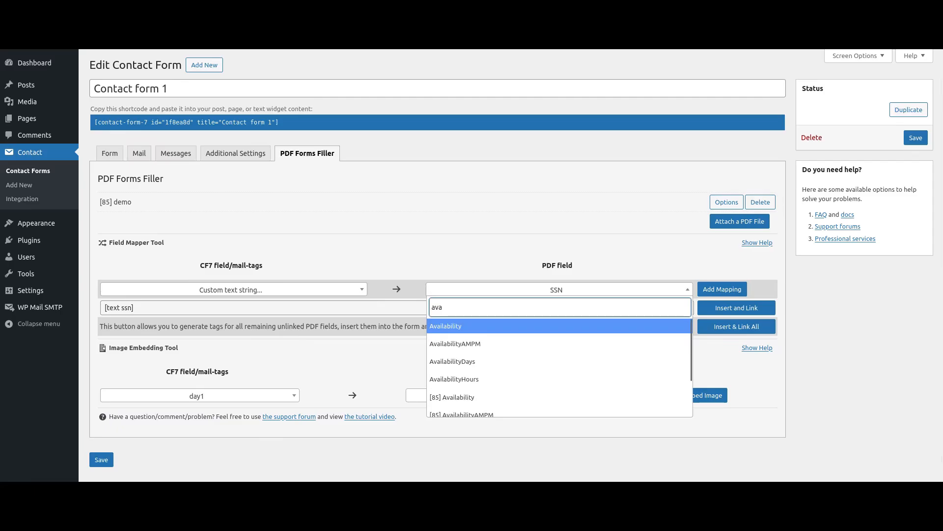
click(499, 364)
click(723, 292)
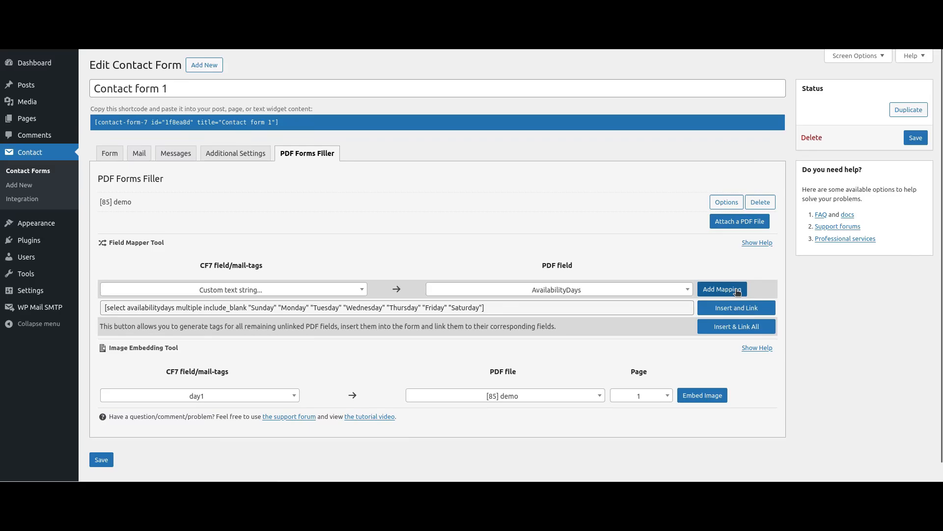
- Enter [day1],[day2],[day3],[day4],[day5],[day6],[day7] as the custom text mapped to AvailabilityDays, checking the tag names in the form template
click(225, 354)
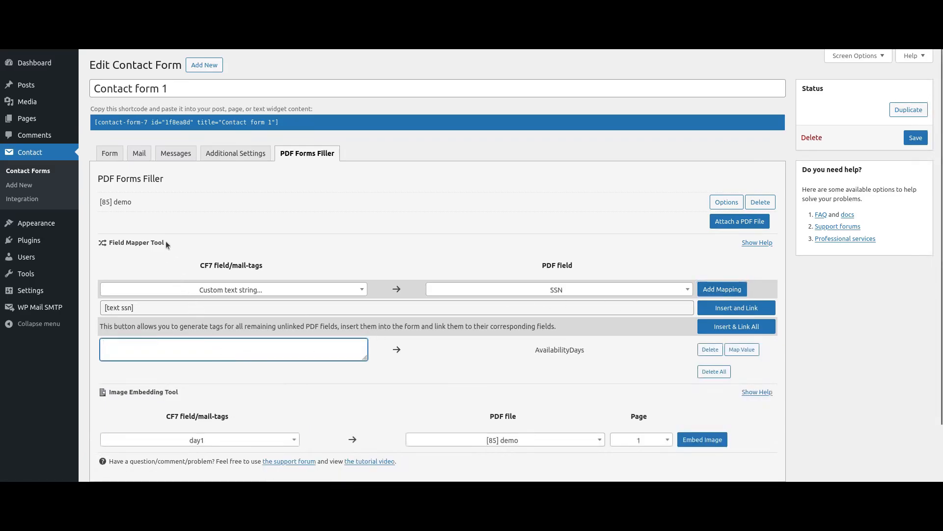
click(111, 153)
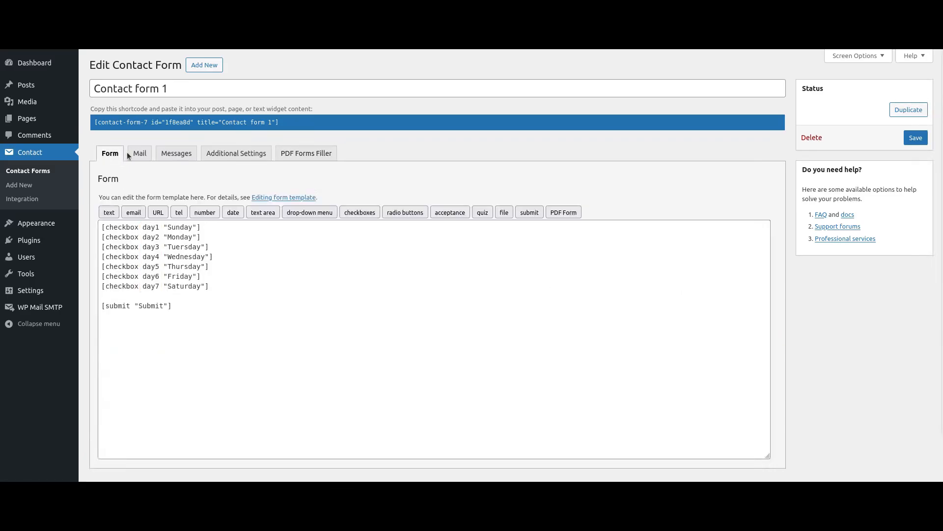
click(301, 154)
click(235, 350)
text([day1])
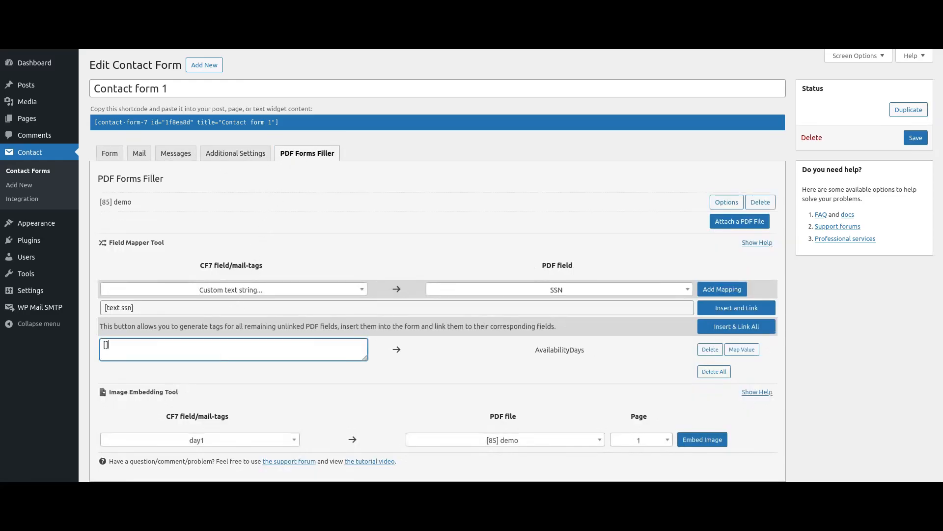
text(,[day2])
text(,[day3],[day4],[day5],[day6],[day7])
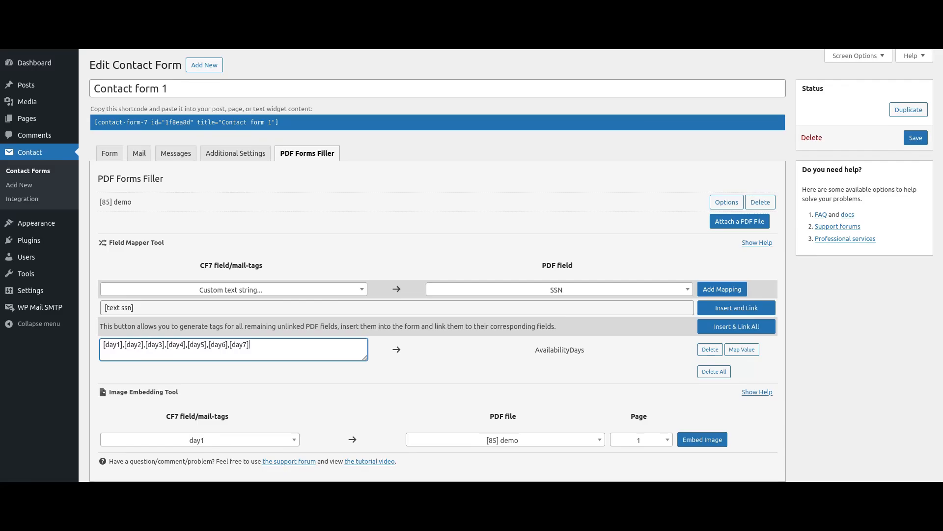
- Add seven empty value mappings under AvailabilityDays and review the checkbox day names in the form template
click(742, 350)
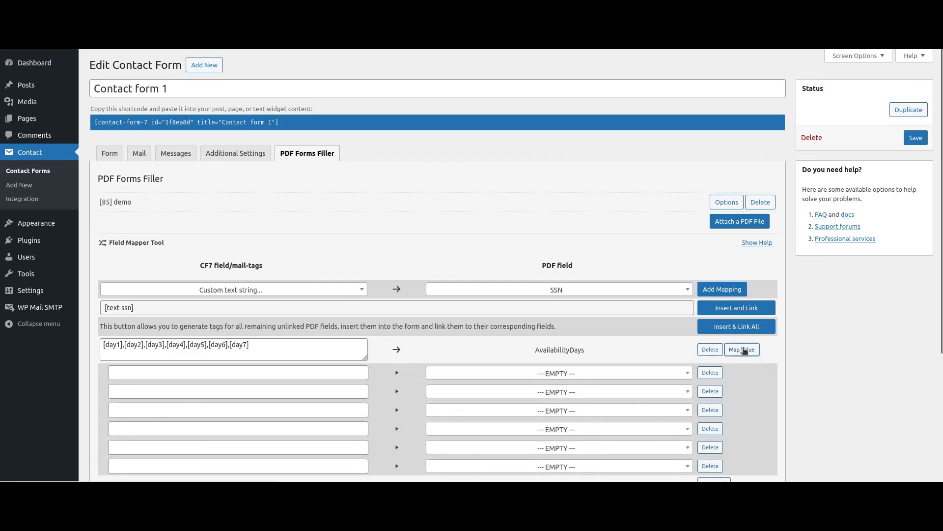
scroll(299, 181, down, 2)
click(110, 97)
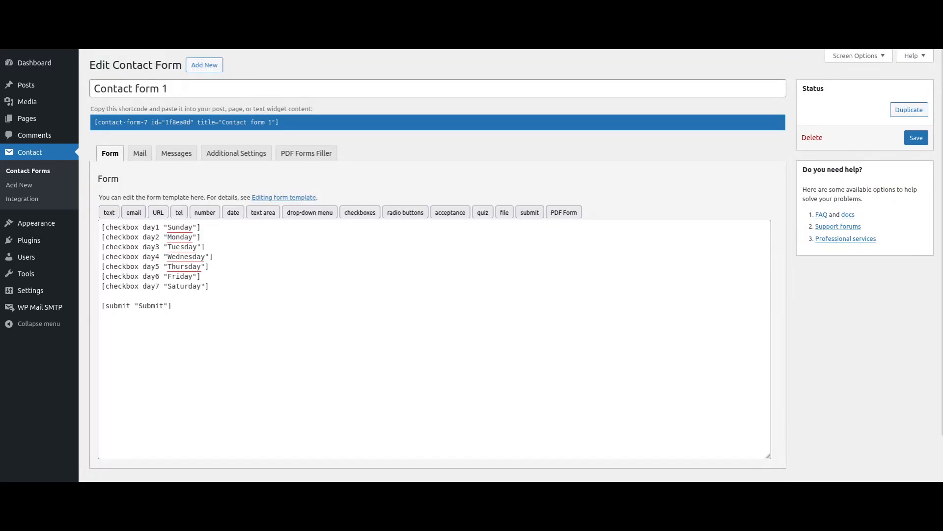
click(306, 153)
- Fill the first two AvailabilityDays value mappings with Sunday to Sun and Monday to Mon
click(285, 316)
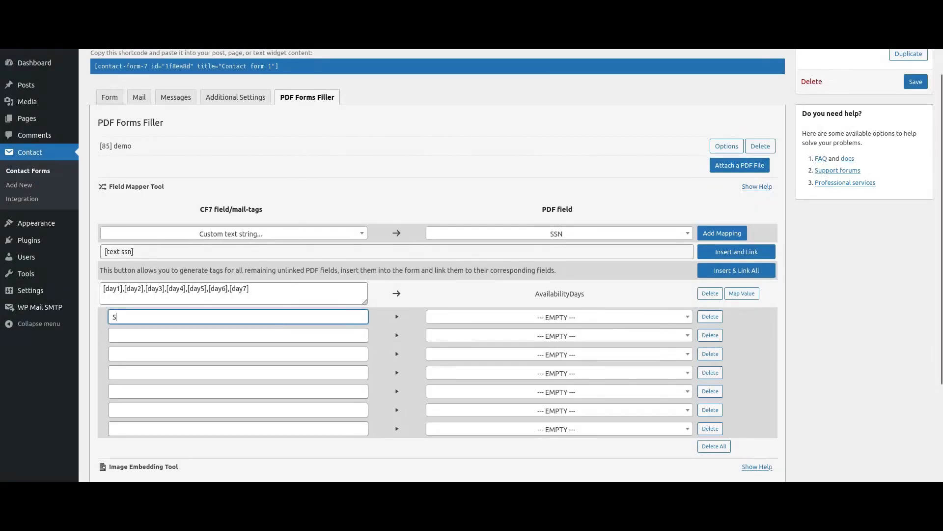
text(Sunday)
click(608, 319)
click(583, 371)
click(147, 335)
text(Mond)
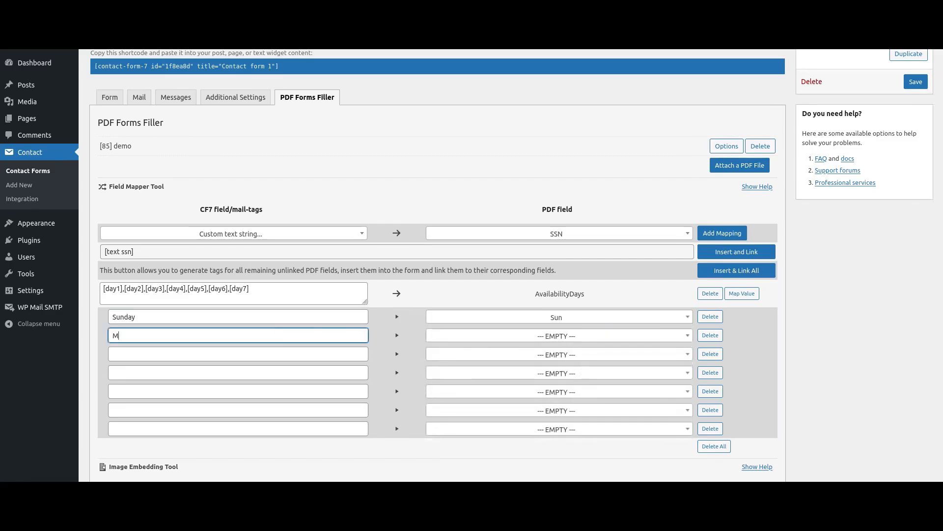
click(576, 341)
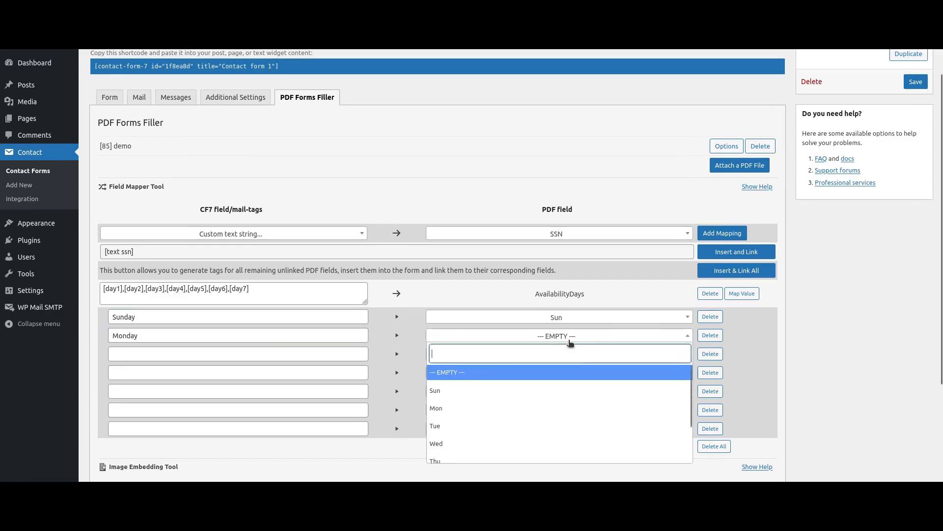
click(529, 404)
- Fill the next two AvailabilityDays value mappings with Tuesday to Tue and Wednesday to Wed
click(285, 354)
text(Tuesday)
click(508, 355)
click(506, 444)
click(285, 372)
text(Wednesday)
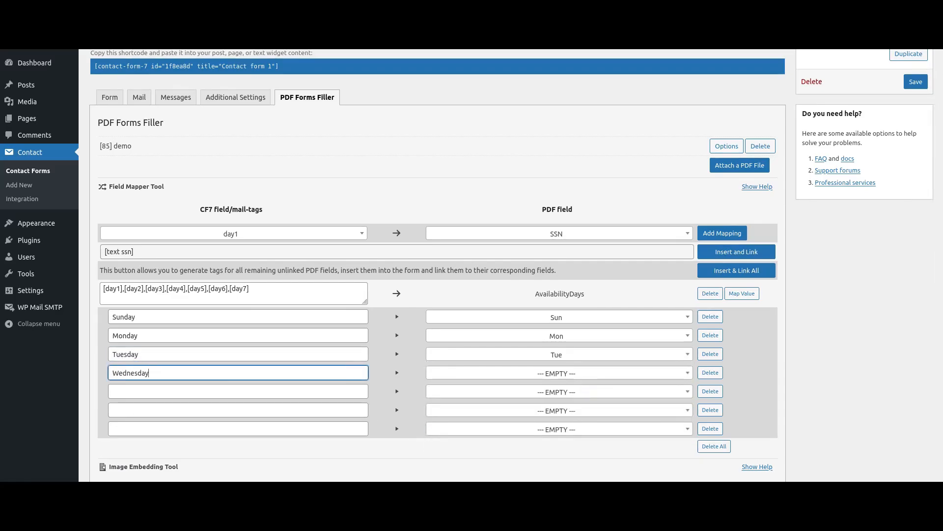
click(491, 373)
click(484, 347)
- Fill the remaining AvailabilityDays value mappings with Thursday to Thu, Friday to Fri and Saturday to Sat
click(285, 391)
text(Thursday)
click(474, 391)
scroll(481, 384, down, 2)
click(480, 377)
click(285, 428)
text(Saturday)
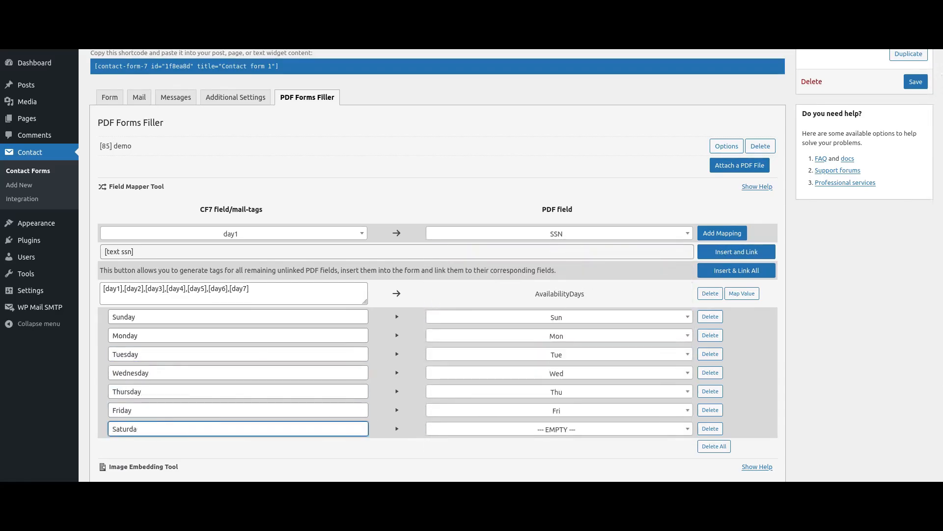
click(476, 429)
scroll(474, 411, down, 2)
click(475, 411)
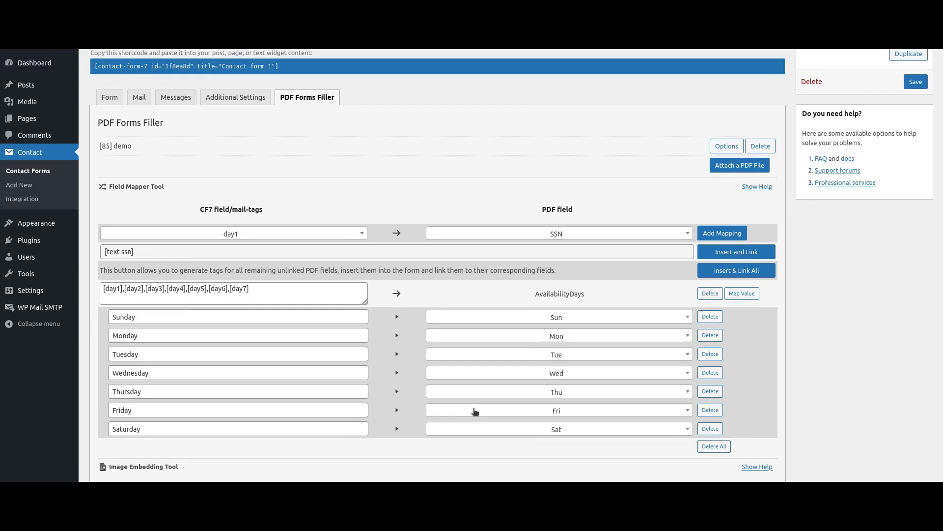
- Replace [day3] with the fixed text Tuesday in the custom text string mapped to AvailabilityDays
click(166, 289)
key(BackSpace)
key(BackSpace)
key(BackSpace)
key(BackSpace)
key(BackSpace)
key(BackSpace)
key(BackSpace)
text(,)
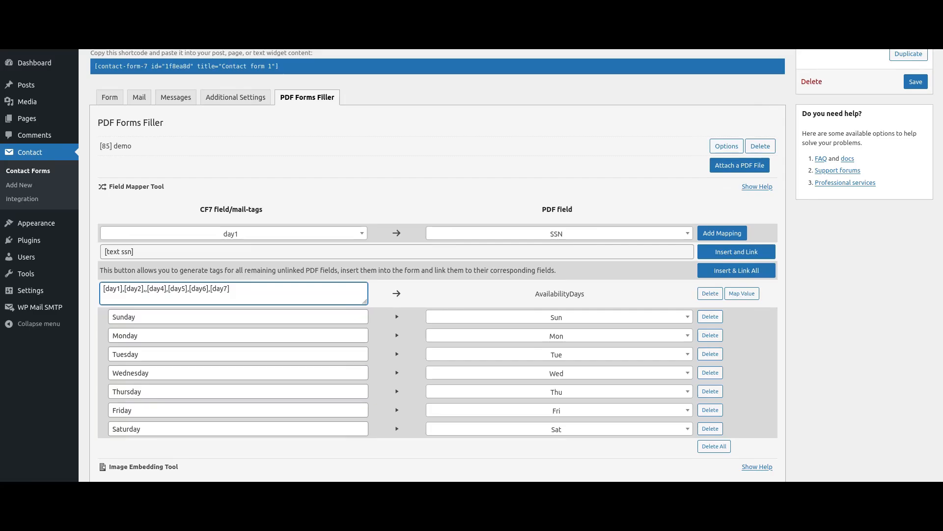
text(Tuesday)
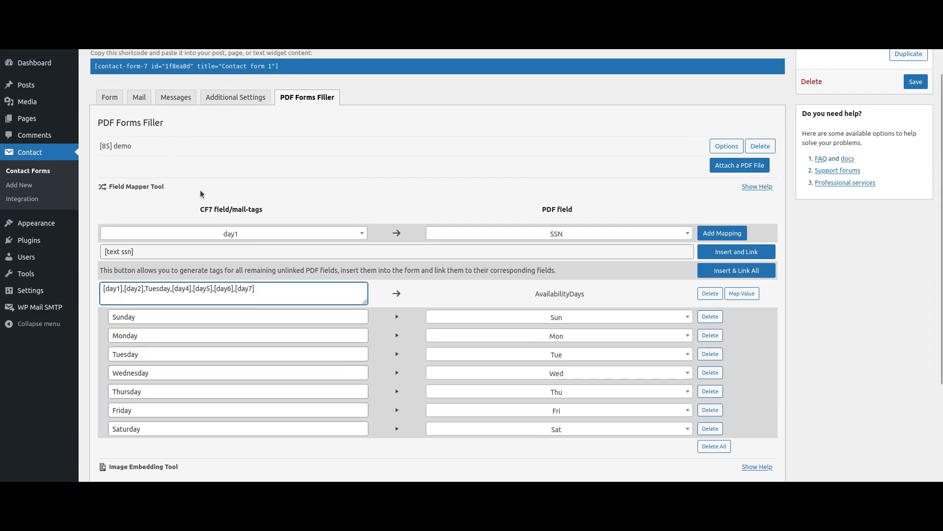
- Delete the day3 checkbox line from the form template and save the form
click(113, 100)
drag(212, 190, 96, 191)
key(BackSpace)
key(BackSpace)
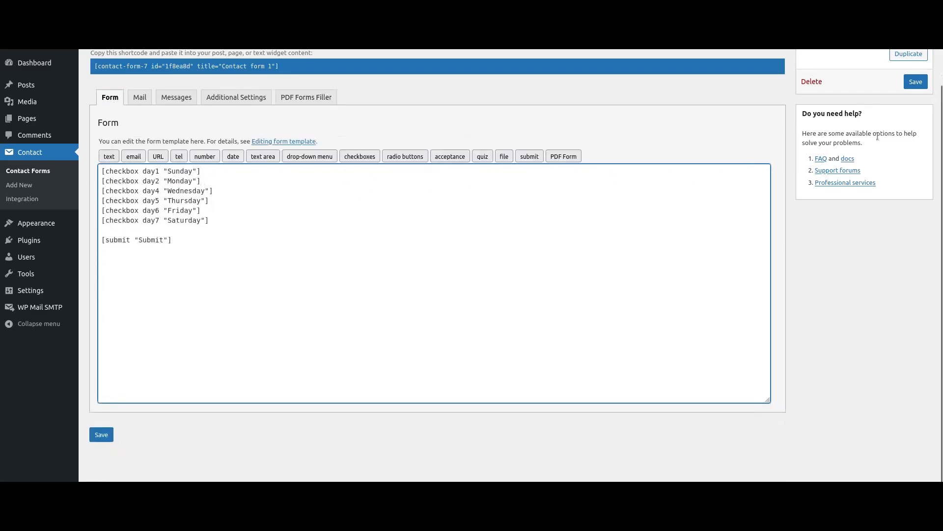
click(916, 82)
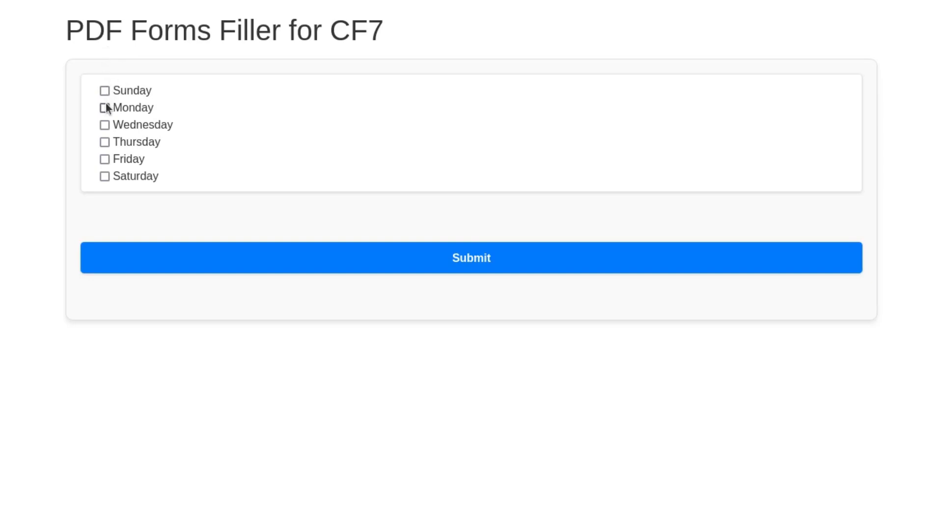
- Select Monday and Wednesday in the published form and submit it
click(105, 107)
click(104, 125)
click(100, 260)
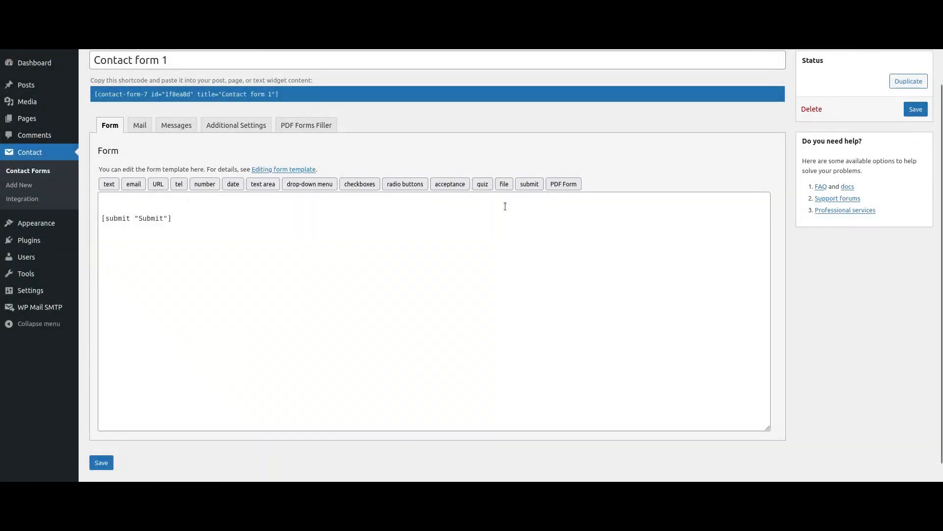
- Insert a file uploading field named user-uploaded above the submit tag in the form template and save the form
click(505, 207)
click(504, 184)
triple_click(499, 213)
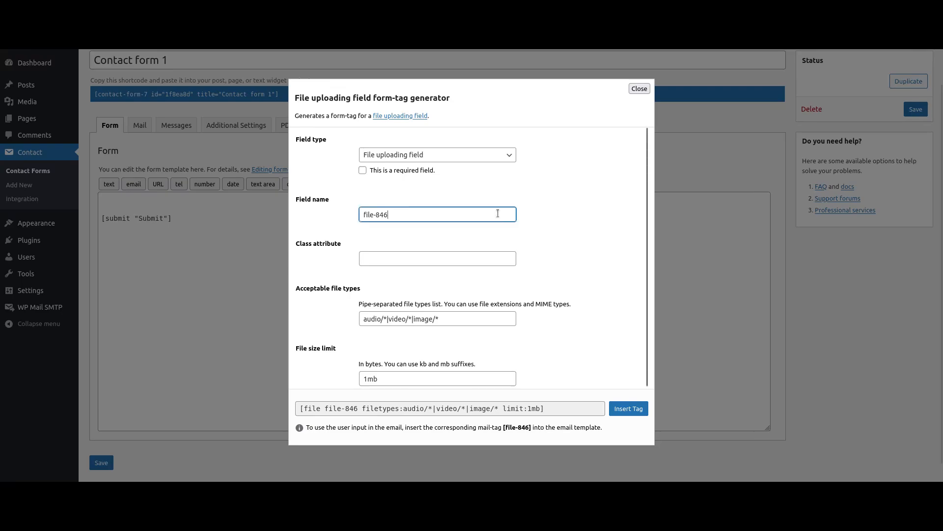
text(user-uploaded)
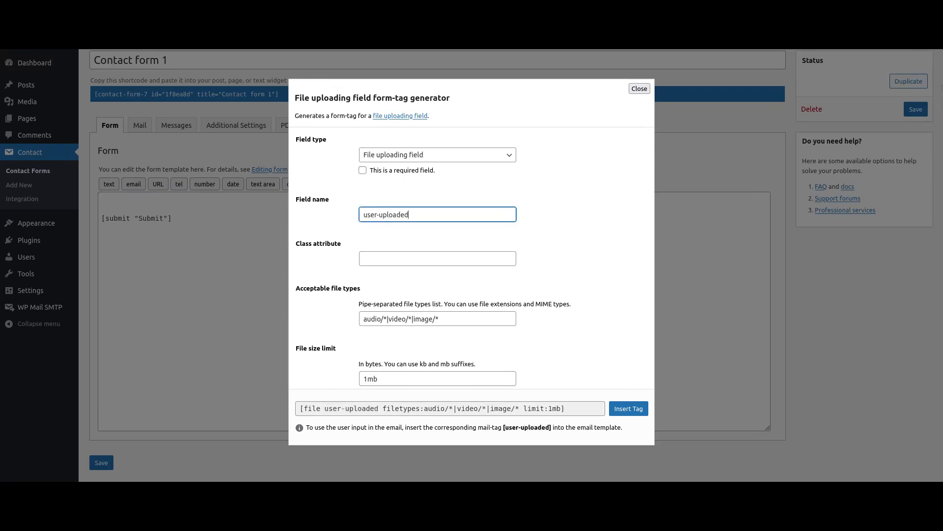
click(628, 408)
click(916, 109)
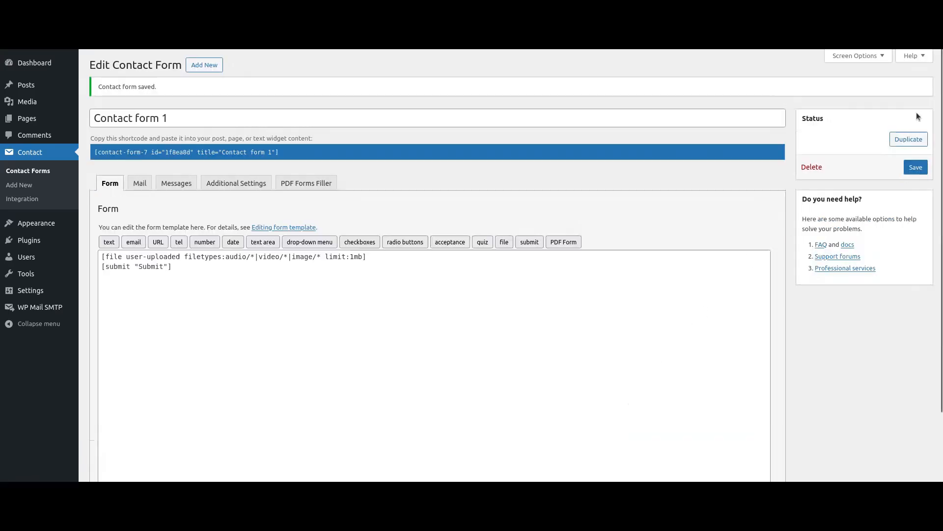
- Add an image embedding that places the user-uploaded field on page 1 of the [85] demo PDF
click(315, 185)
click(275, 426)
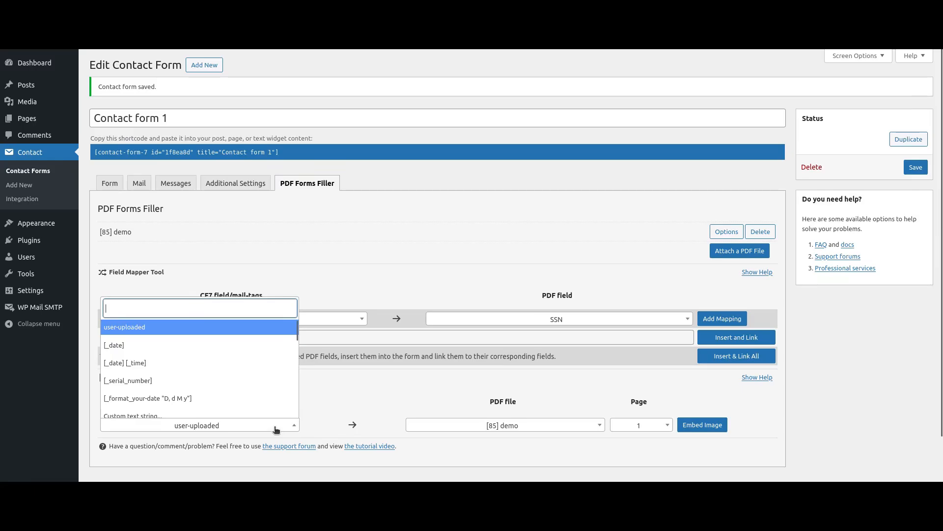
click(275, 427)
click(547, 426)
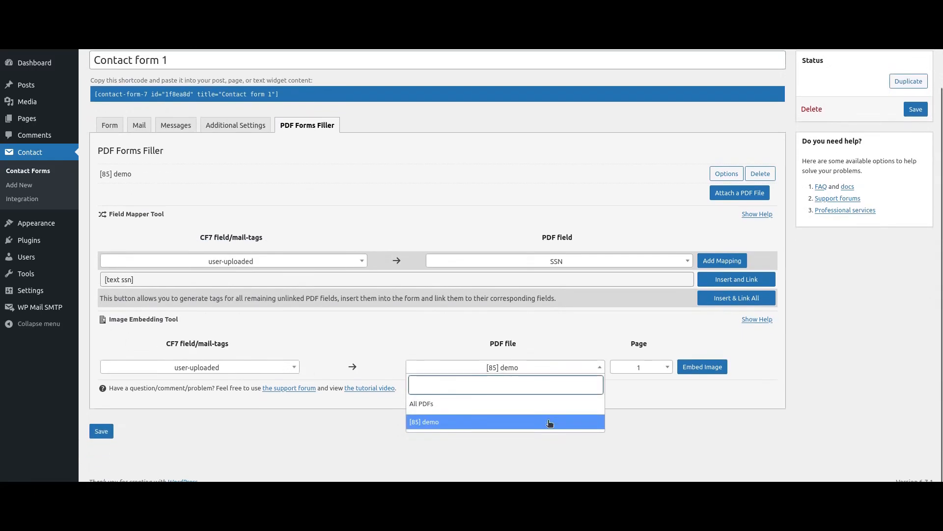
click(545, 421)
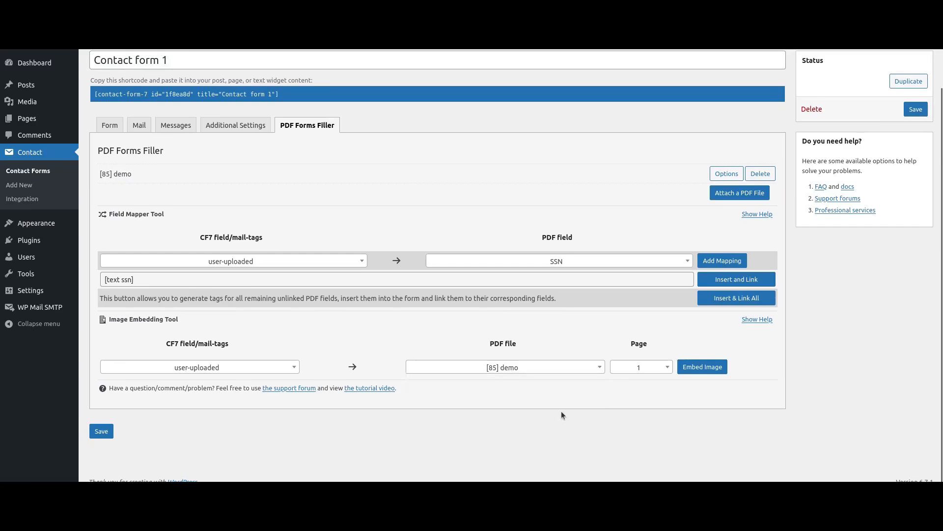
click(644, 373)
click(651, 424)
click(702, 367)
- Draw the user-uploaded image region about 91 pts high in the blank area to the right of the TechDeal logo
scroll(700, 375, down, 2)
drag(495, 118, 547, 154)
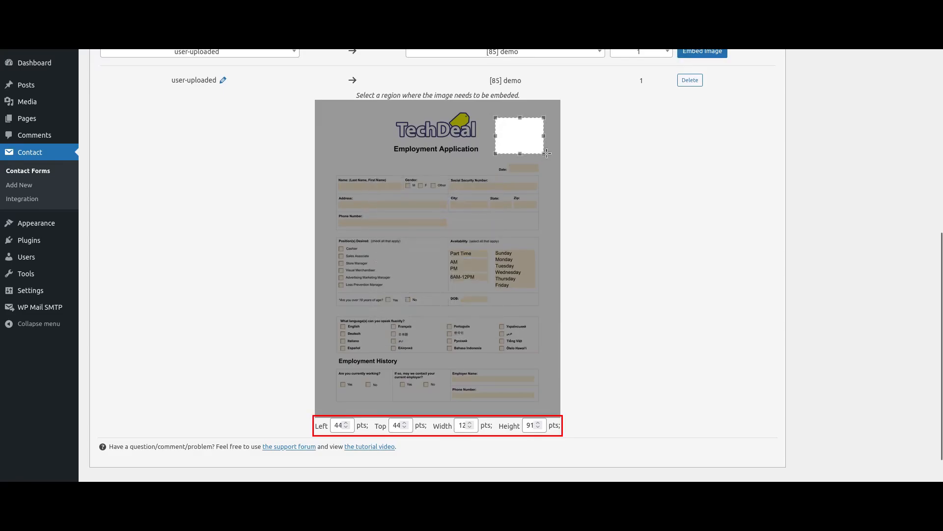
scroll(547, 153, up, 7)
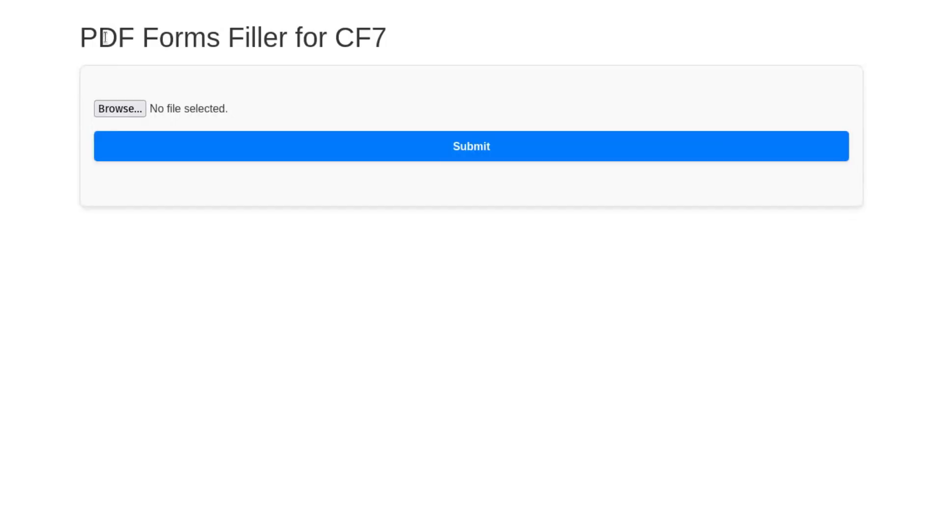
- Upload dragon_cf7_circle_final_fixed.png in the published form and submit it
click(106, 113)
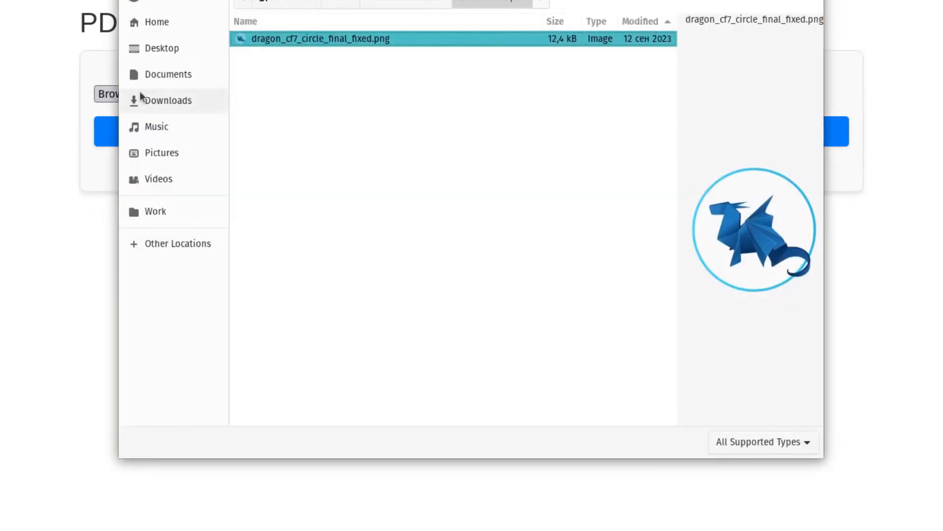
double_click(364, 35)
click(312, 145)
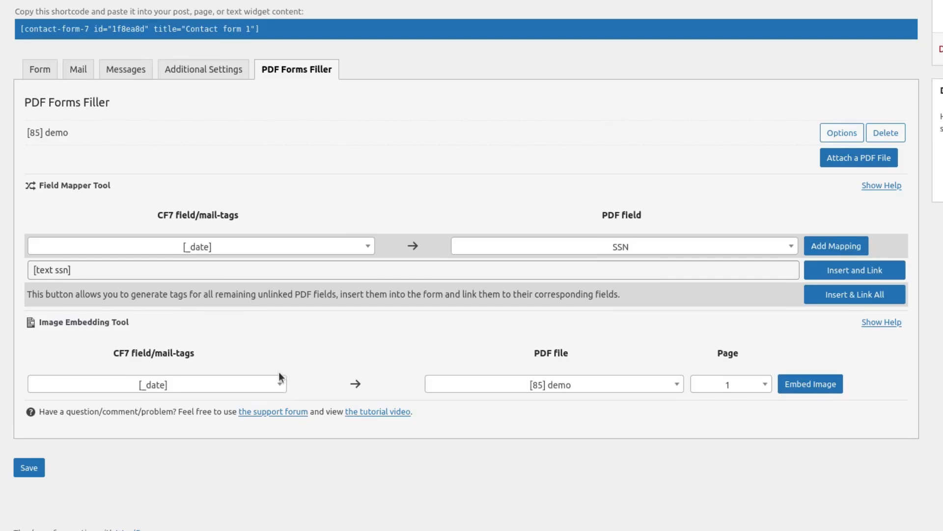
- Add an image embedding that uses the [_site_url] mail-tag on page 1 of the [85] demo PDF
click(280, 384)
scroll(279, 333, down, 10)
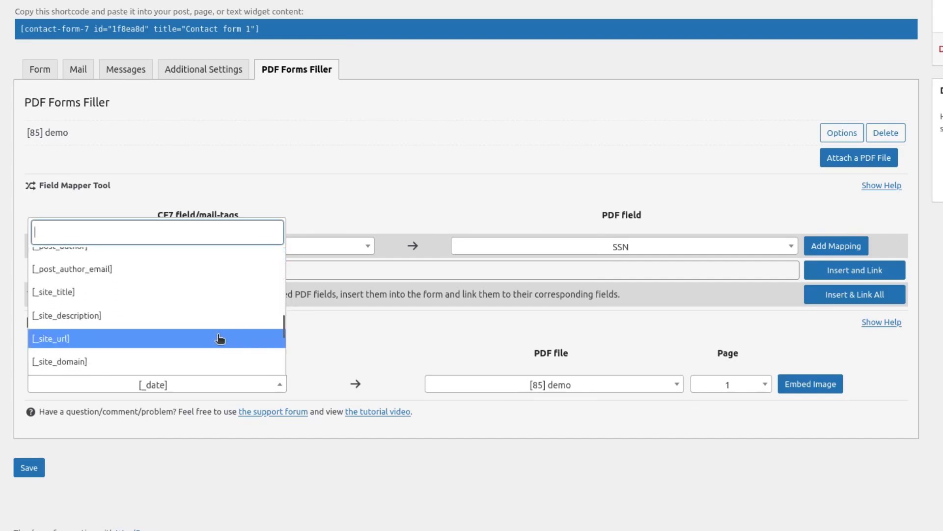
click(233, 337)
click(827, 391)
scroll(772, 391, down, 7)
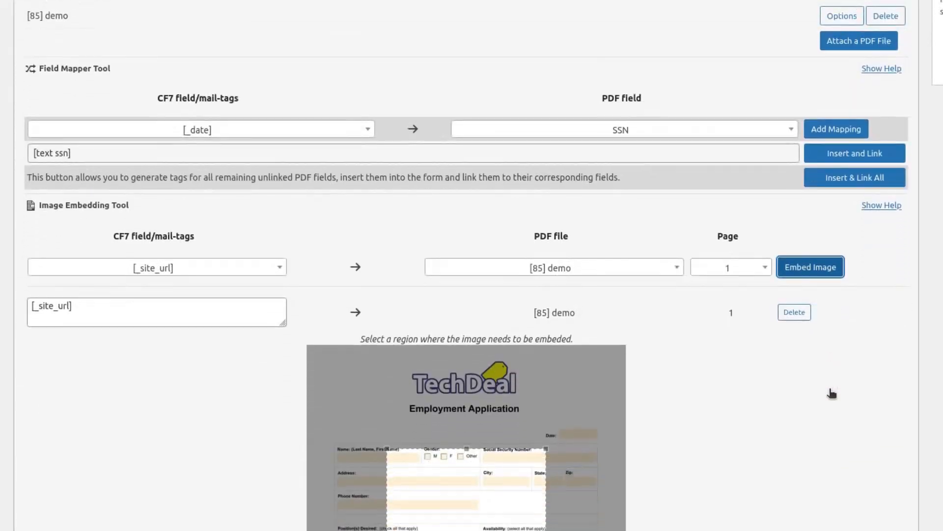
click(99, 72)
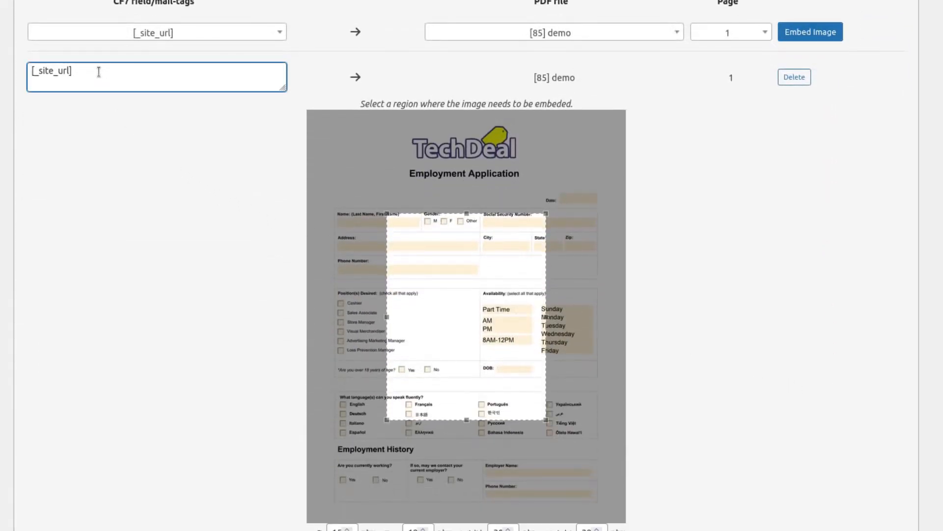
text(https://api.qrserver.com/v1/create-qr-code/?data=)
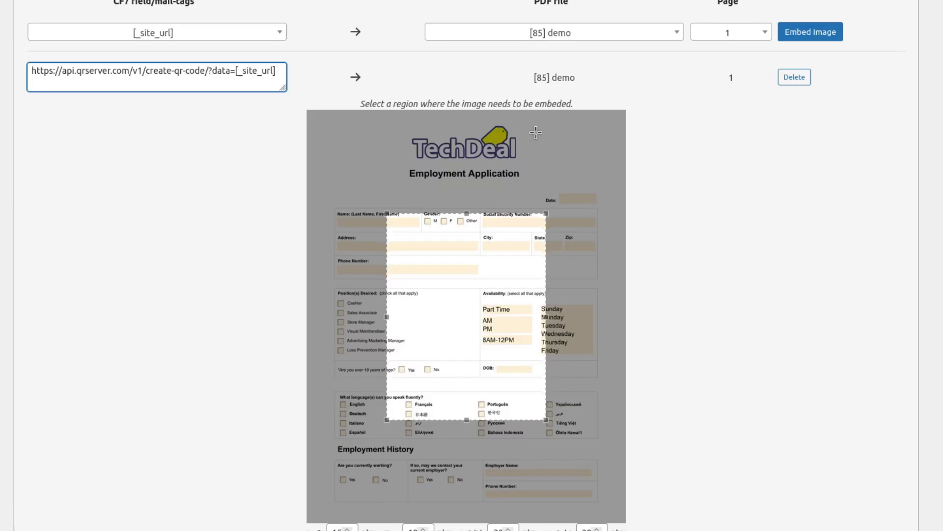
- Draw the QR code's region to the right of the TechDeal logo, saving the form, and submit the published form
drag(536, 132, 607, 179)
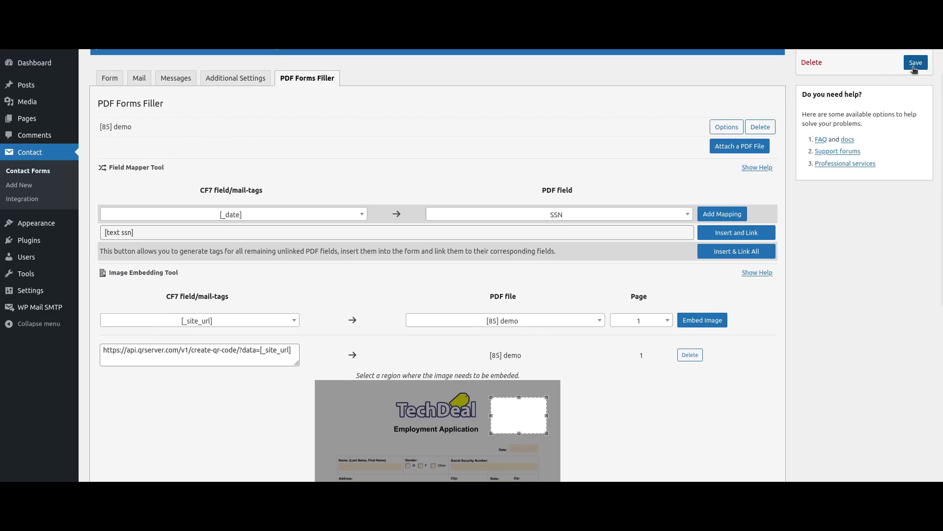
click(913, 64)
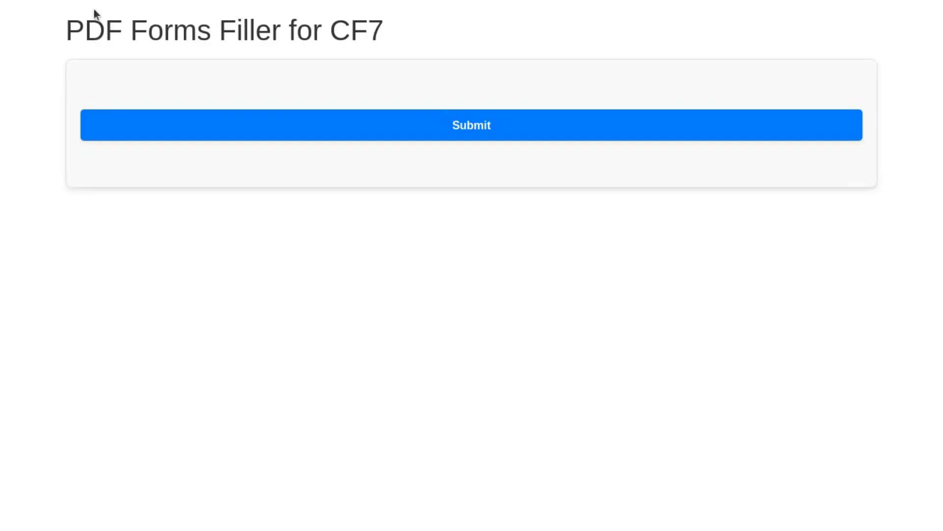
click(94, 124)
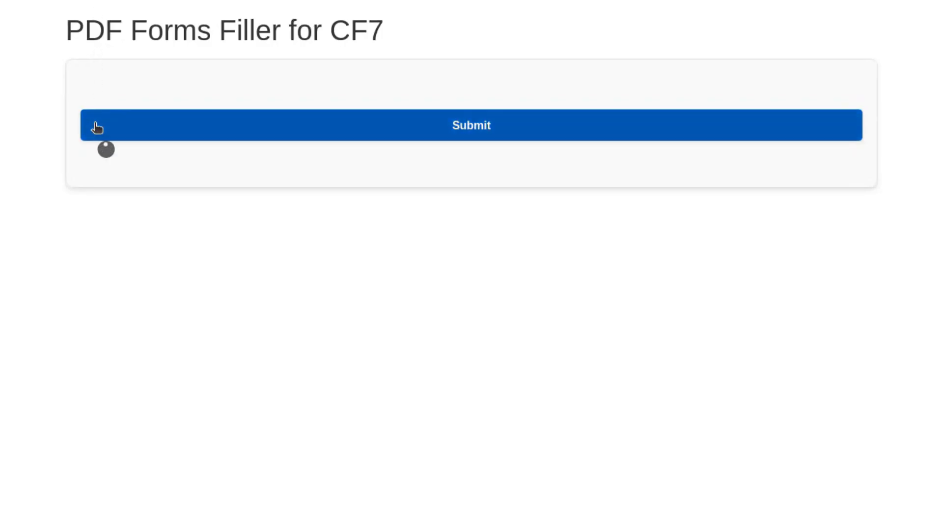